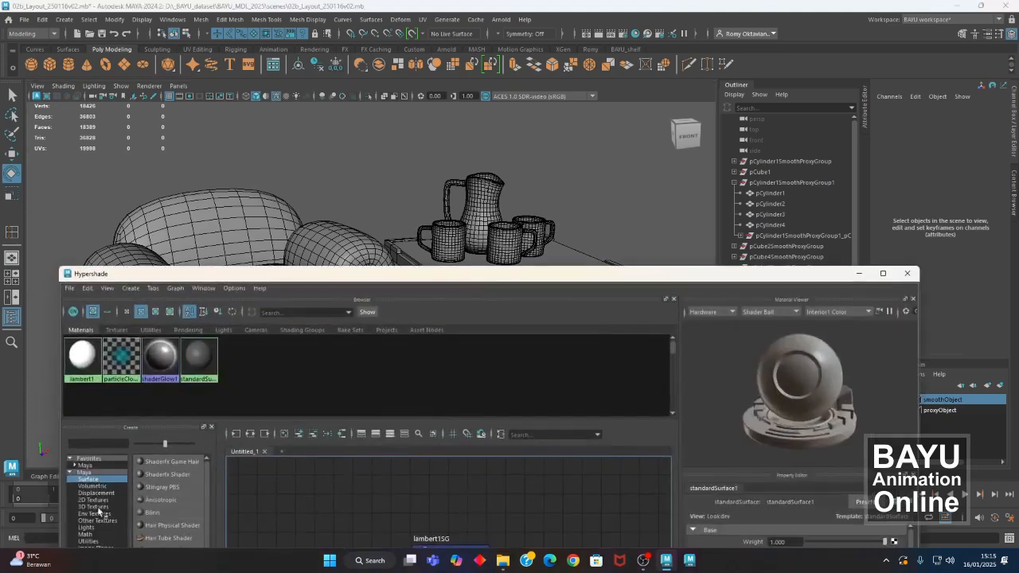
Move the Hypershade window up the screen and minimise it to clear the perspective view.
left_click_drag(356, 279, 378, 120)
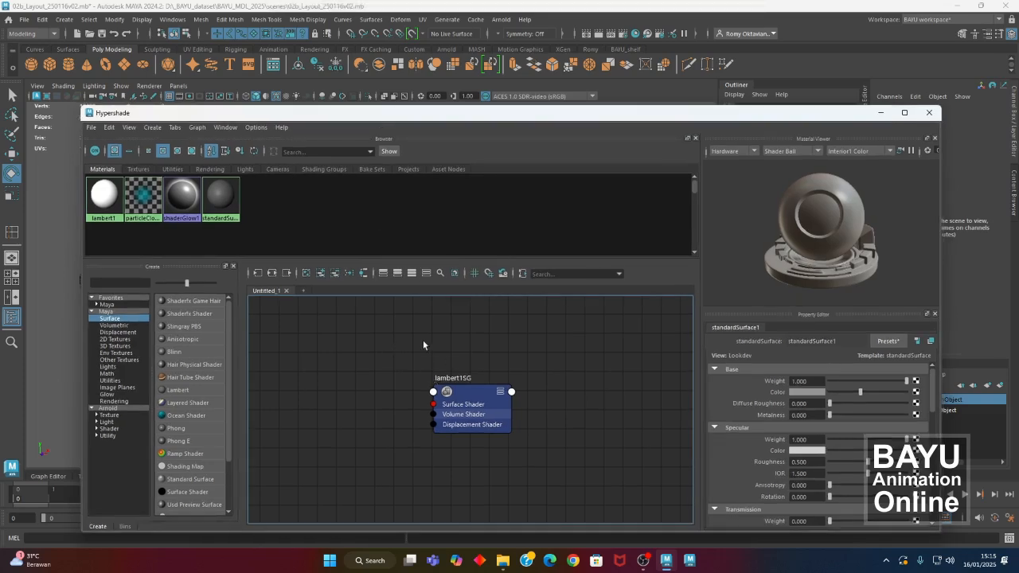
left_click(169, 20)
mouse_move(209, 106)
left_click(879, 115)
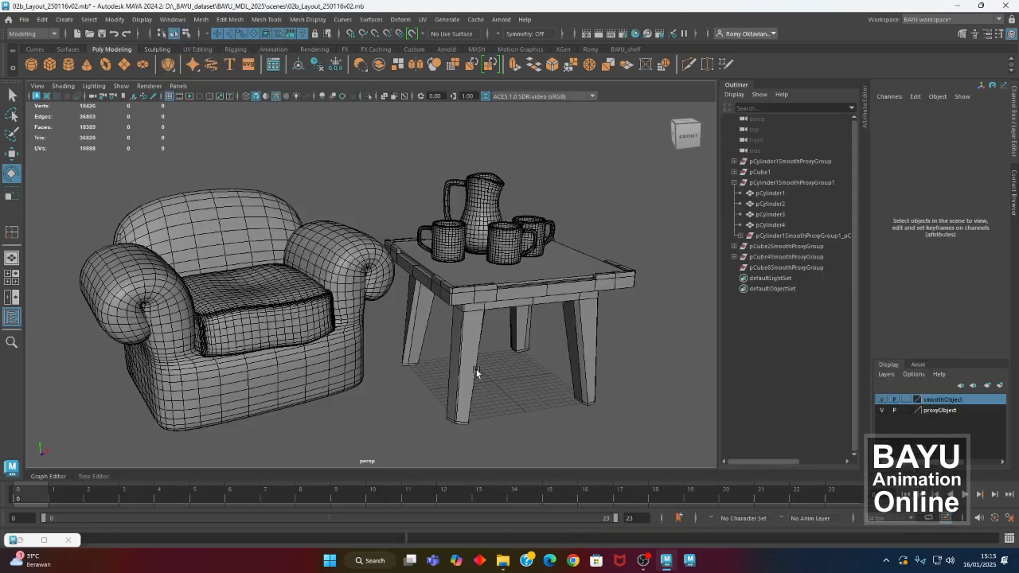
Assign a new Maya Blinn surface material to the table frame and legs.
left_click(464, 342)
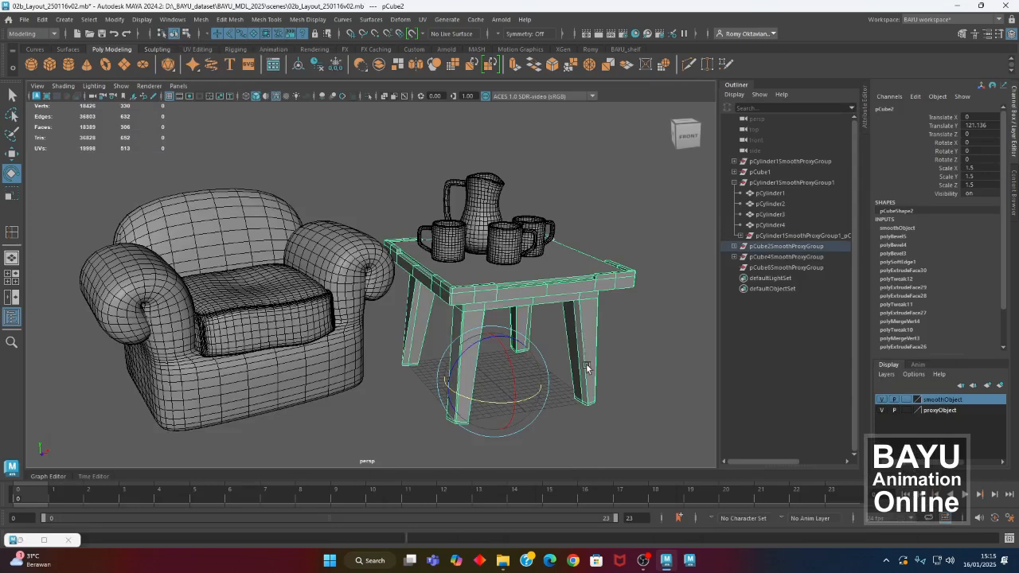
key("q")
right_click_drag(575, 184, 581, 453)
left_click_drag(405, 200, 249, 128)
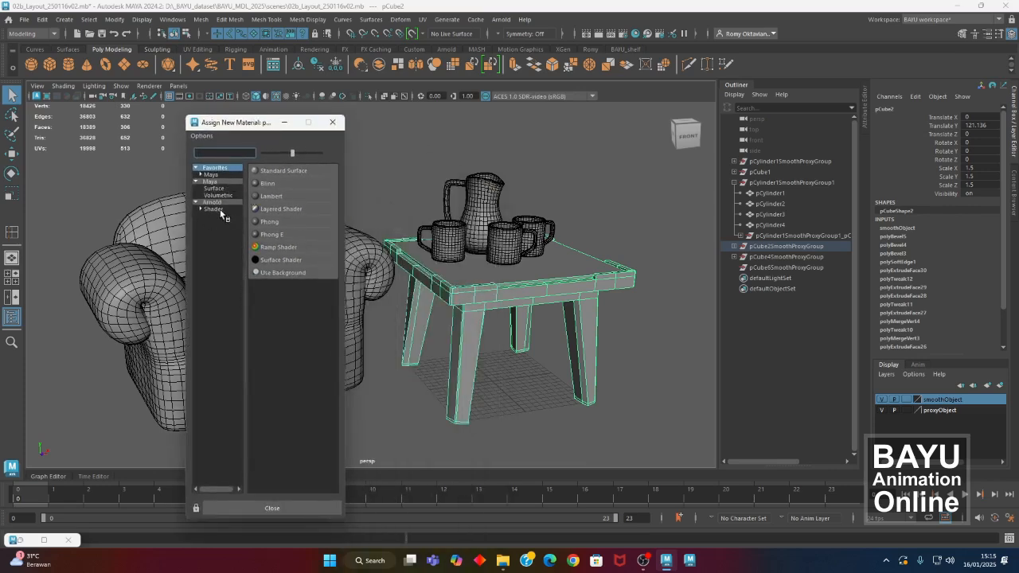
left_click_drag(242, 130, 252, 133)
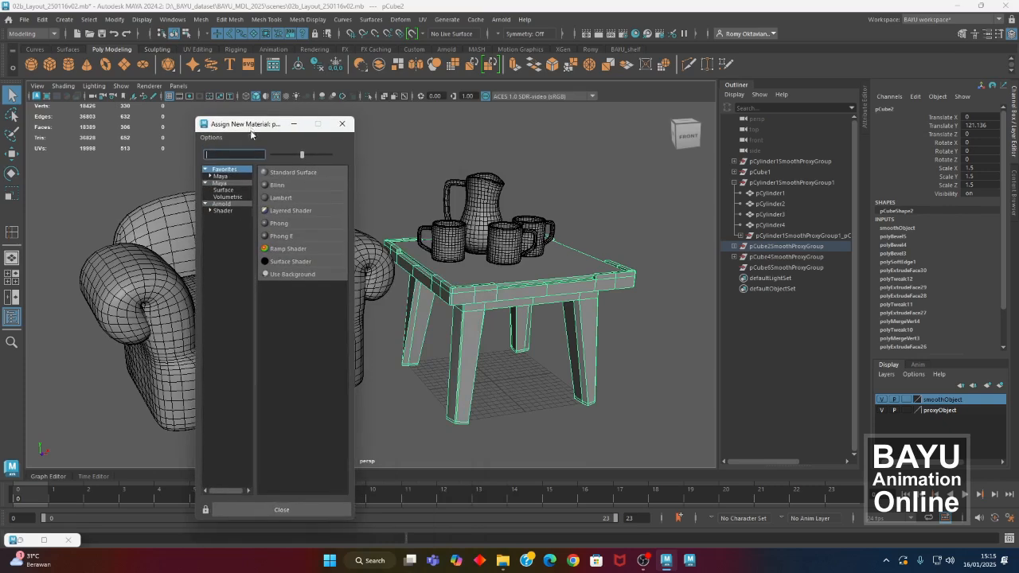
left_click(224, 191)
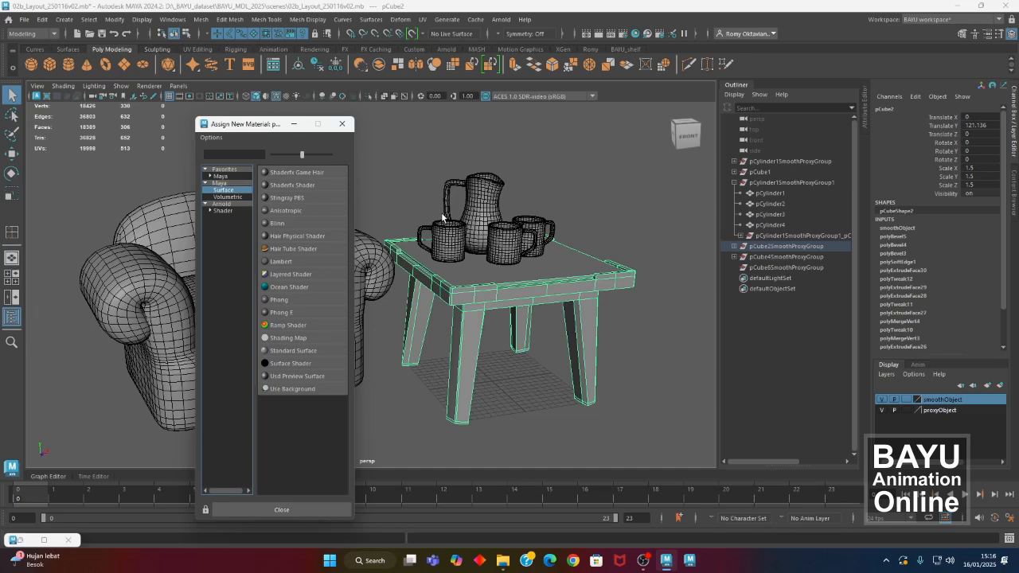
left_click(278, 223)
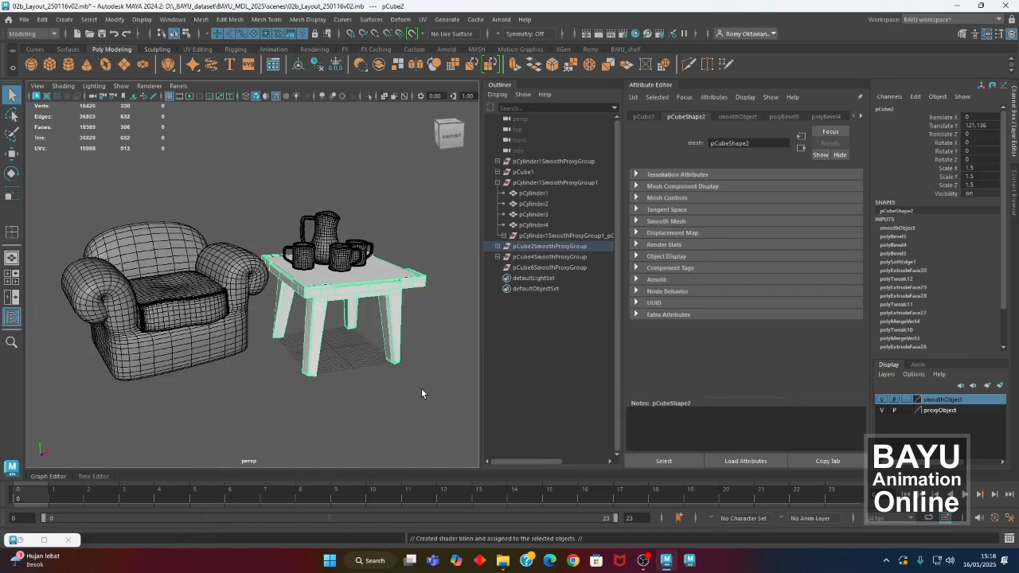
Rename the table frame's Blinn material as blinn_Wooden.
left_click(860, 118)
left_click(860, 118)
left_click(860, 118)
left_click(861, 118)
left_click(833, 116)
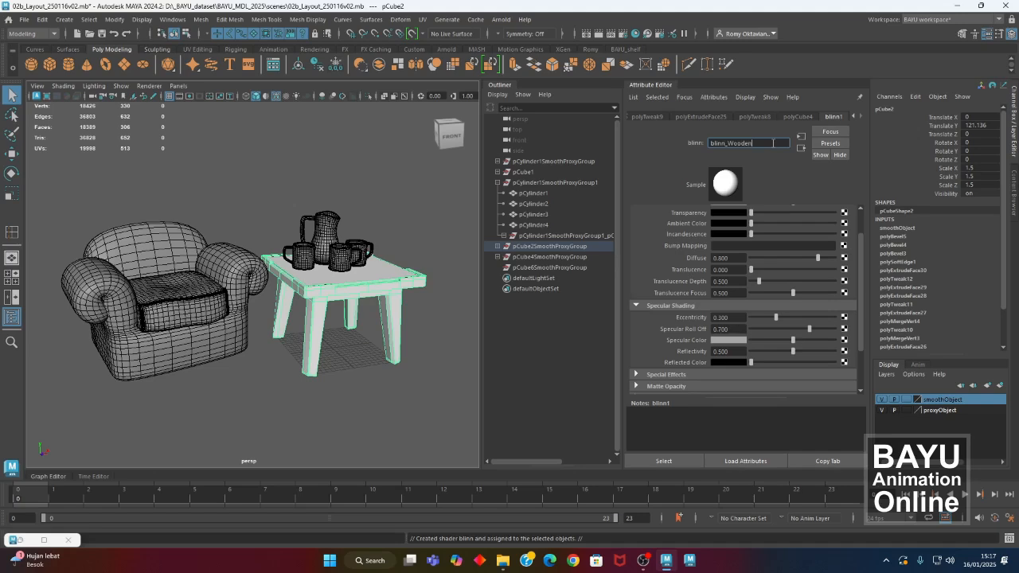
key("Return")
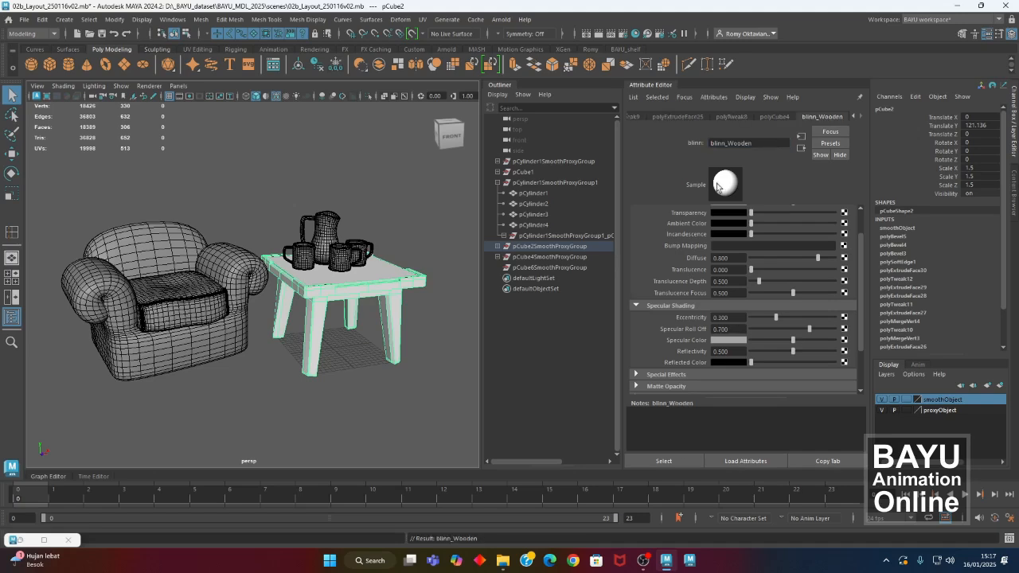
Assign a new Blinn material to the flat panel set into the tabletop.
left_click(398, 252)
left_click(331, 239)
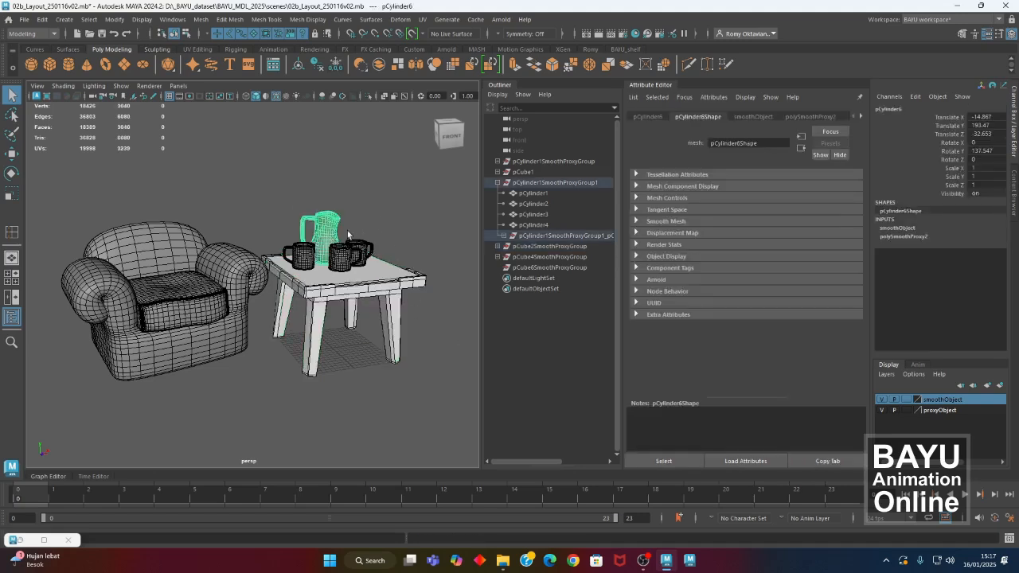
left_click(379, 264)
right_click(413, 206)
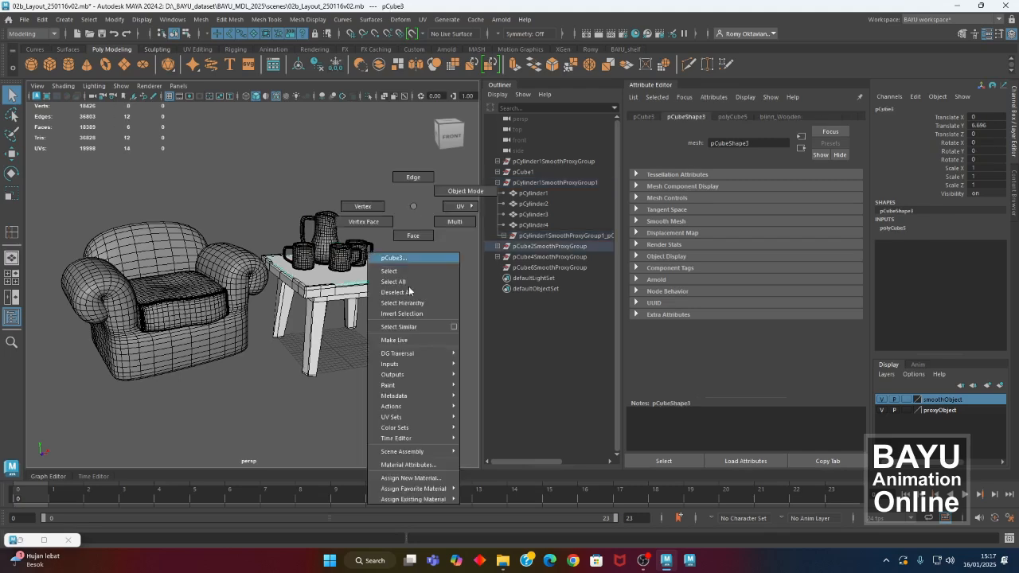
left_click(414, 478)
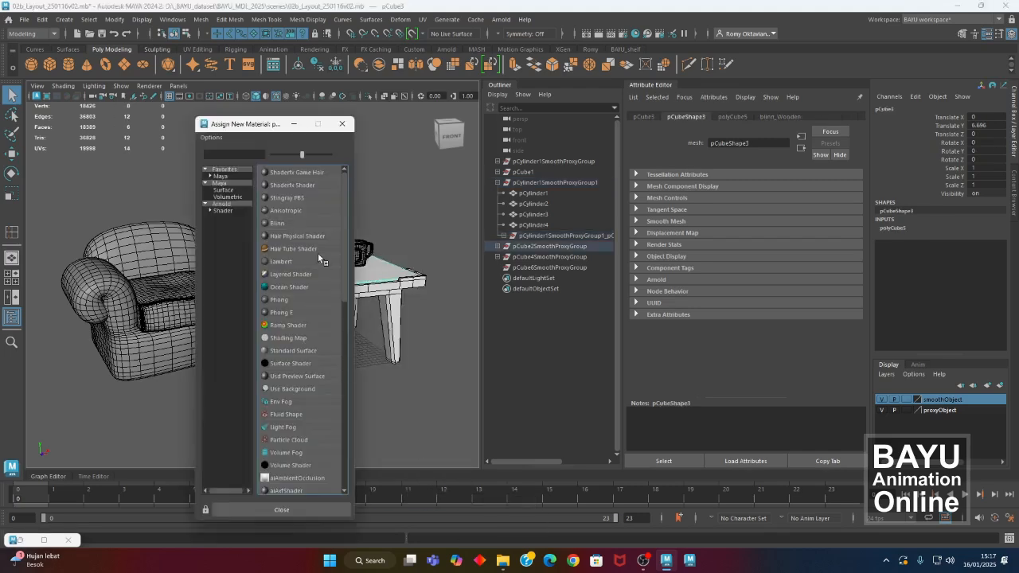
left_click(276, 223)
Rename the tabletop panel's new material as blinn_glasses.
left_click(745, 143)
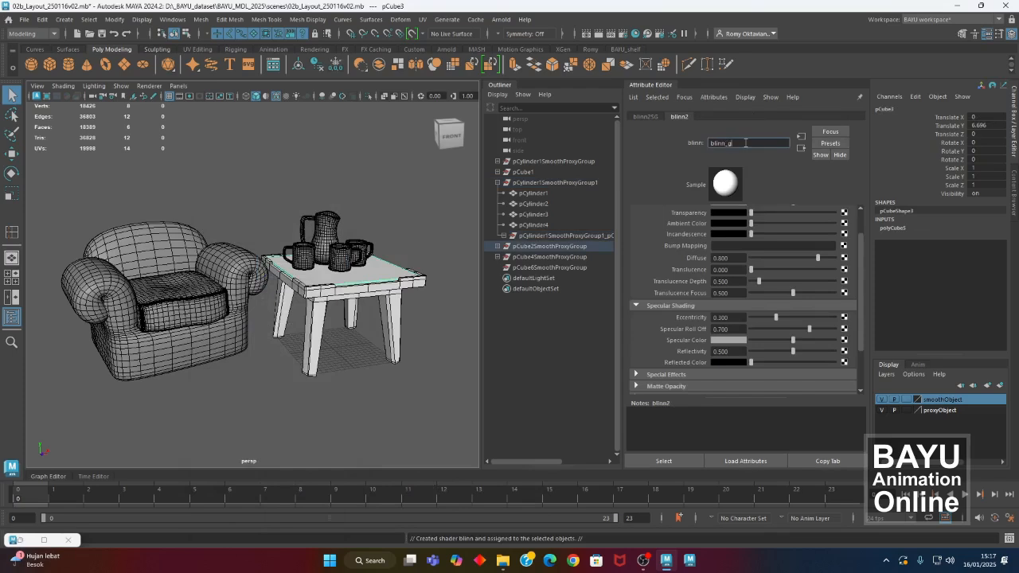
type("_glasses")
key("Return")
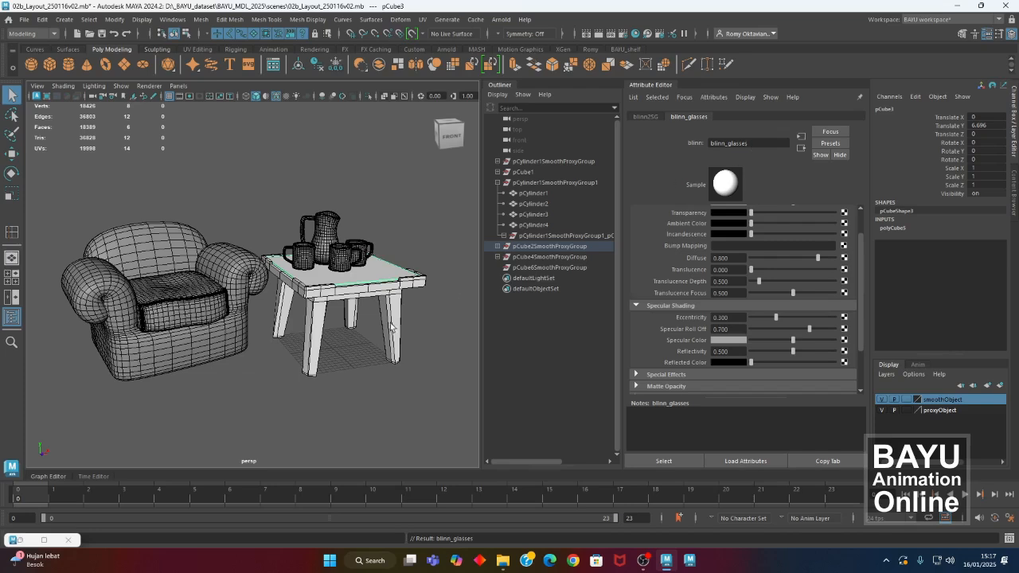
Assign a new Blinn material to the jug on the table and name it blinn_porcelene.
left_click(369, 205)
left_click(330, 224)
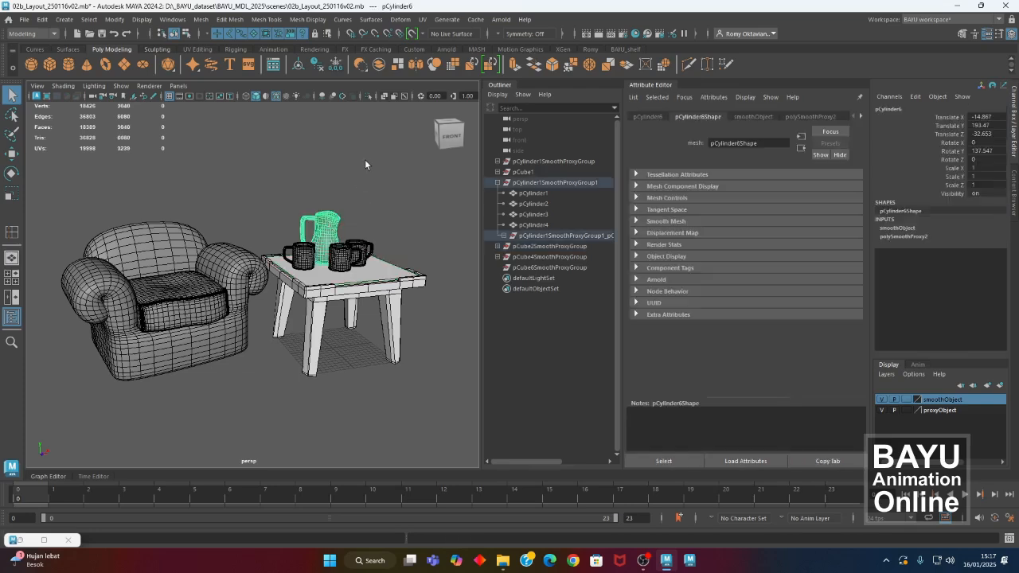
right_click_drag(364, 164, 388, 436)
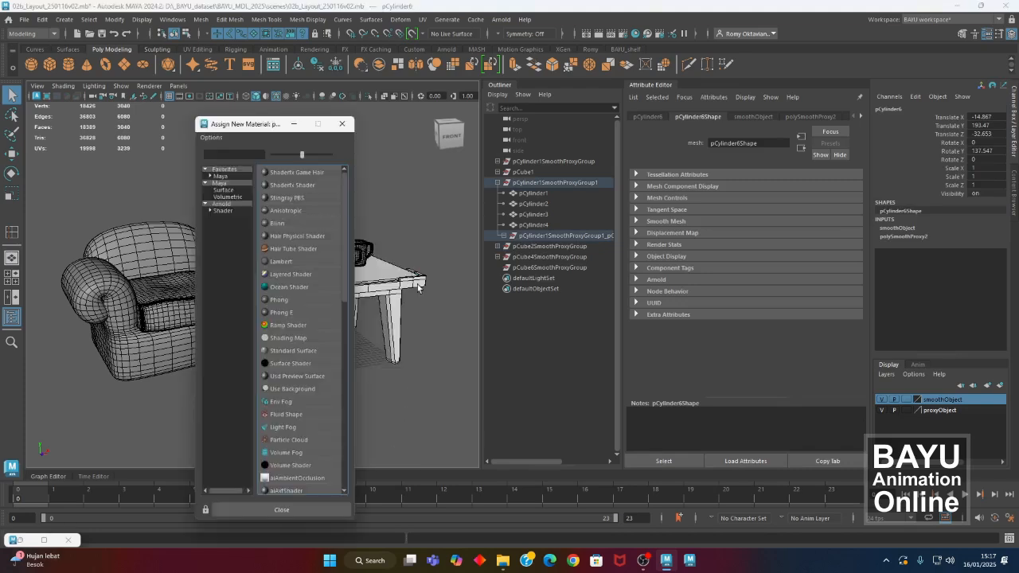
left_click(276, 223)
left_click(763, 143)
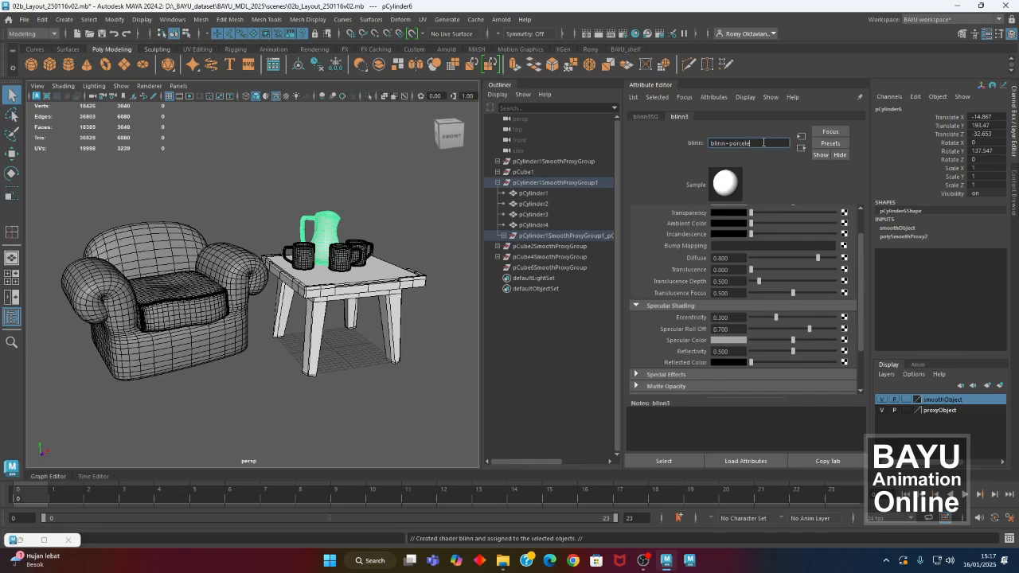
type("_porcelene")
key("Return")
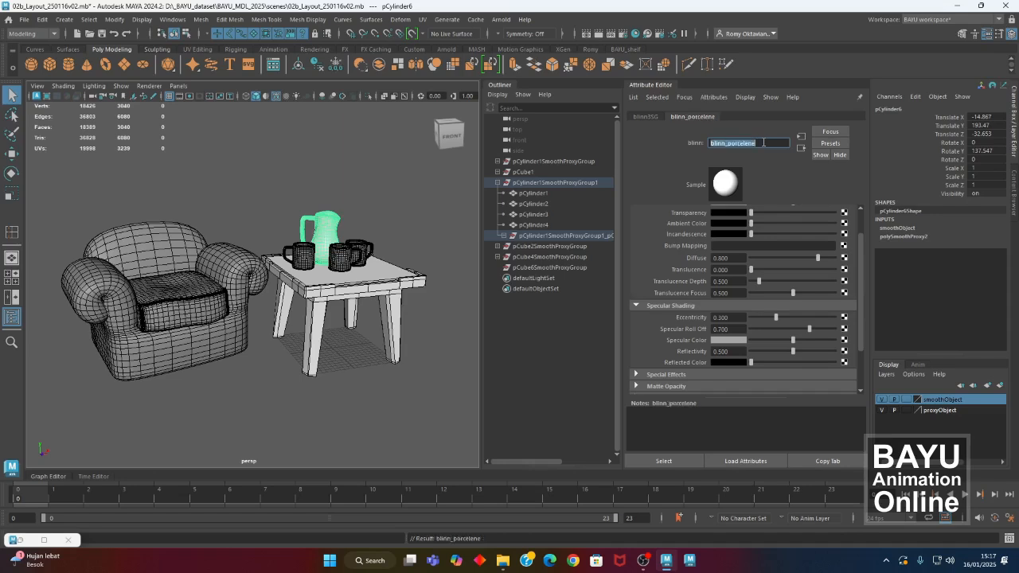
Assign a new Blinn material to the armchair and name it blinn_fabric.
left_click(228, 303)
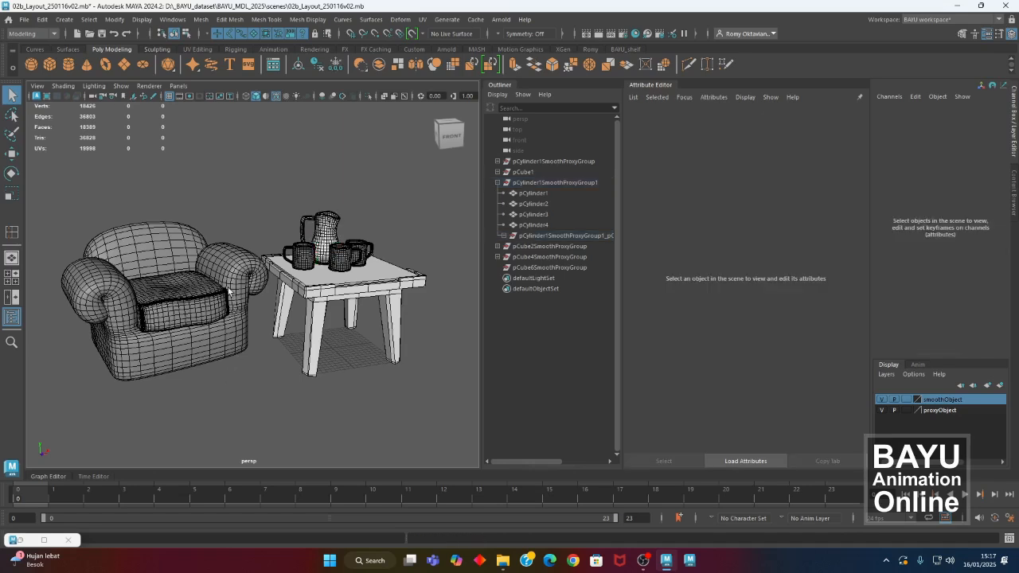
left_click(231, 278)
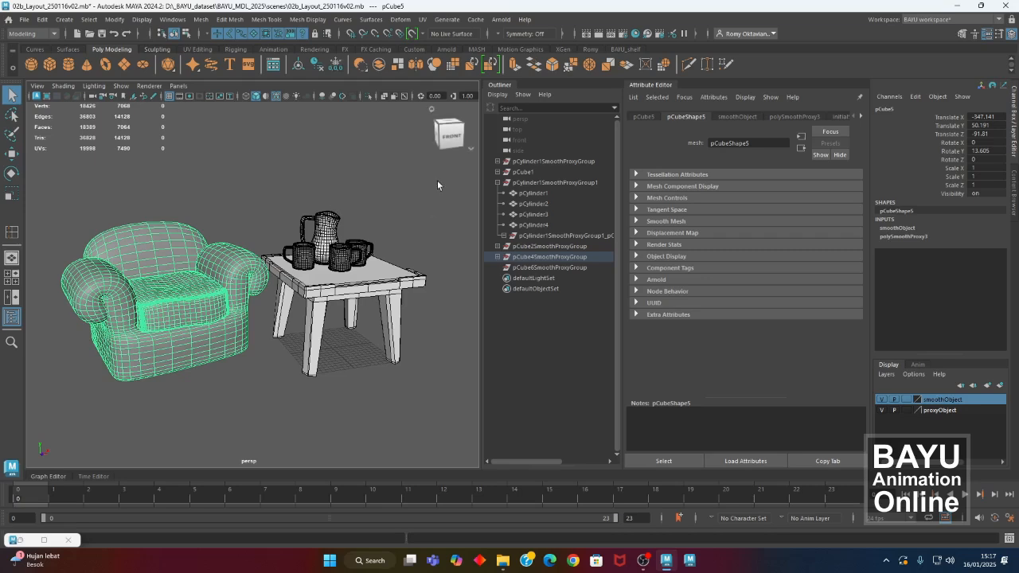
right_click_drag(432, 176, 460, 448)
left_click(279, 223)
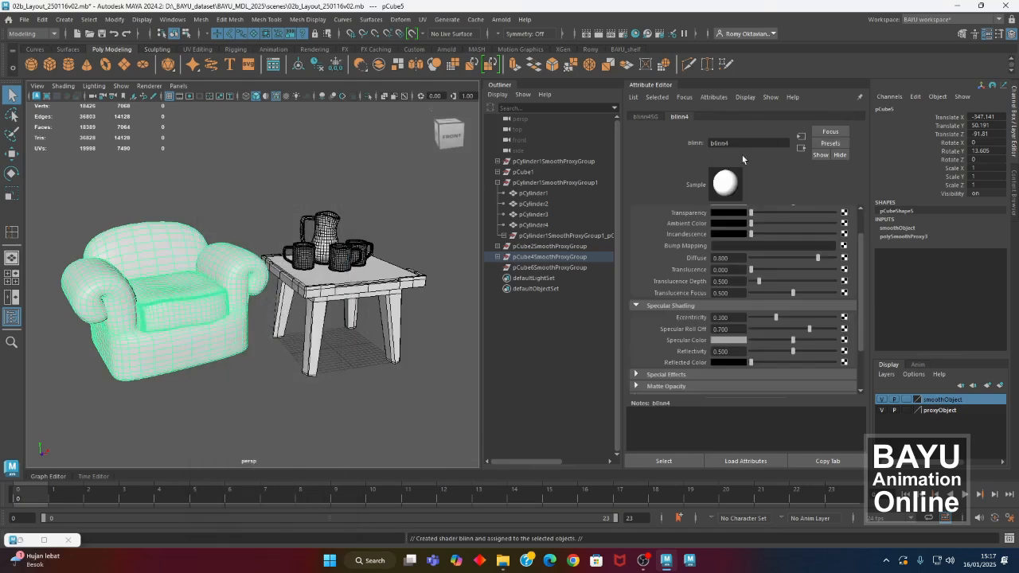
left_click(745, 144)
type("_fabric")
key("Return")
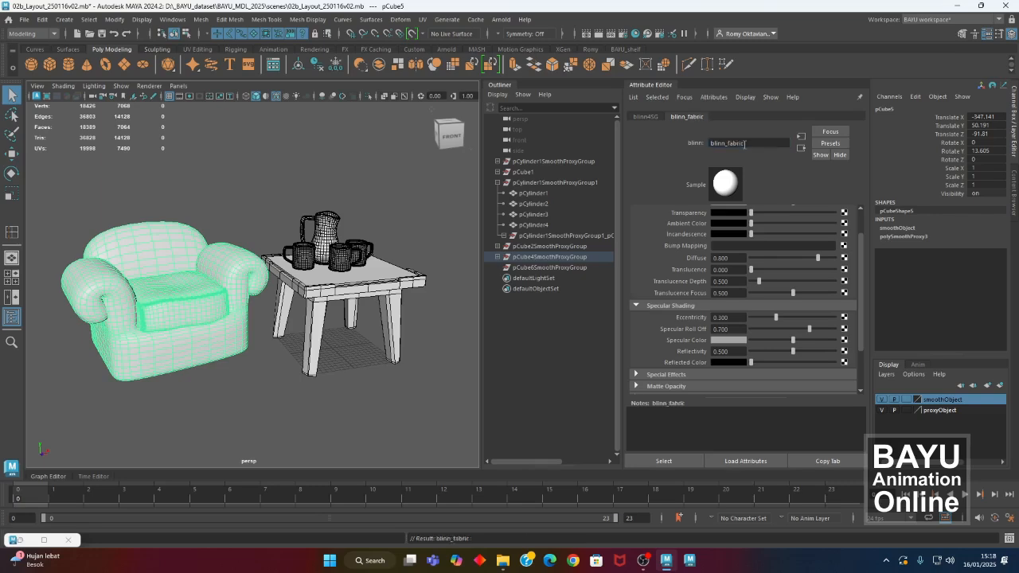
Show the table frame's blinn_Wooden material attributes and set its color to a saturated brown.
left_click(417, 391)
left_click_drag(367, 349, 326, 370, "alt")
middle_click_drag(327, 374, 315, 366, "alt")
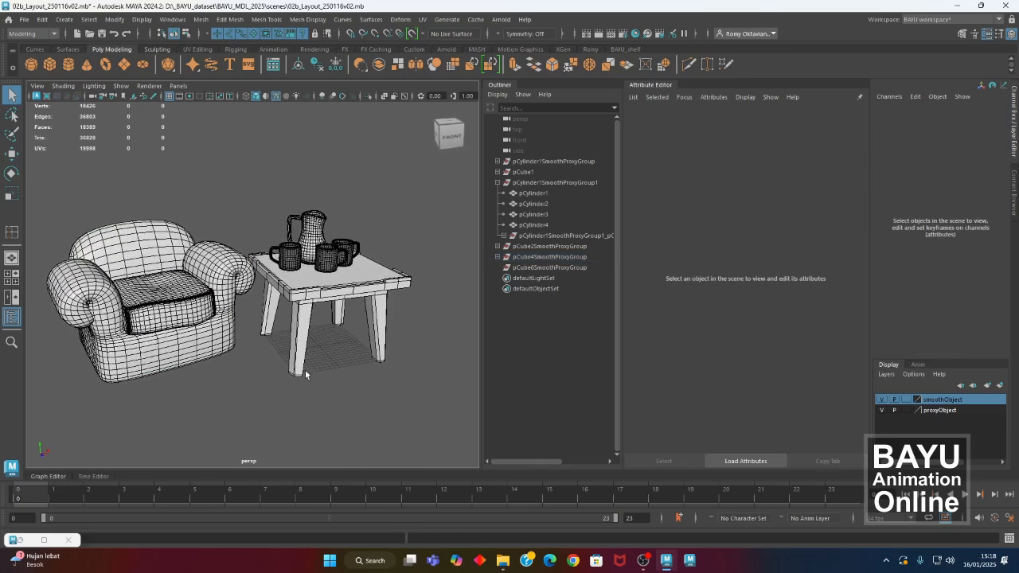
right_click_drag(316, 367, 367, 368, "alt")
left_click(406, 352)
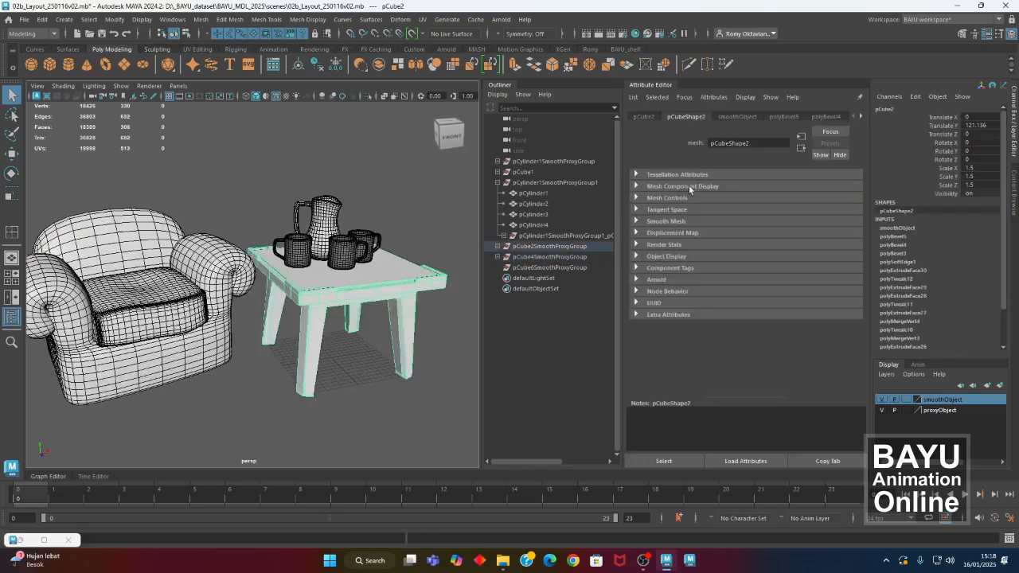
left_click(860, 117)
right_click_drag(405, 184, 427, 447)
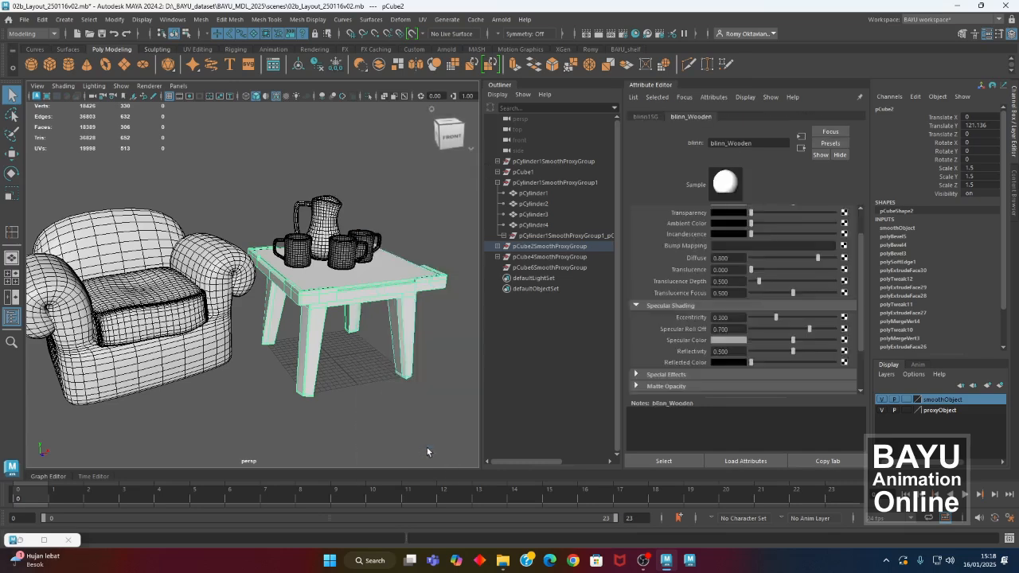
scroll(858, 274, "up", 2)
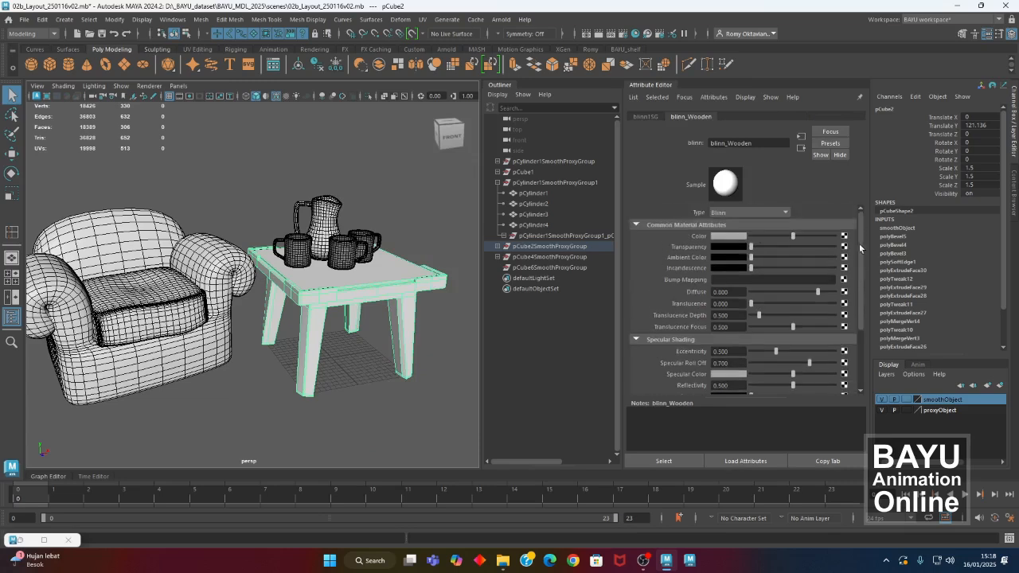
left_click_drag(791, 238, 767, 238)
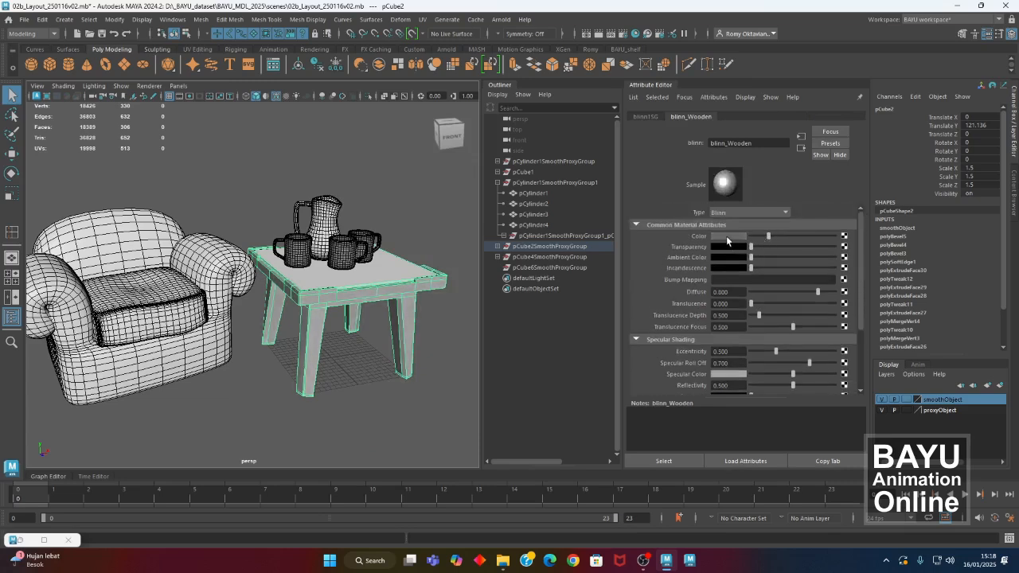
left_click(725, 235)
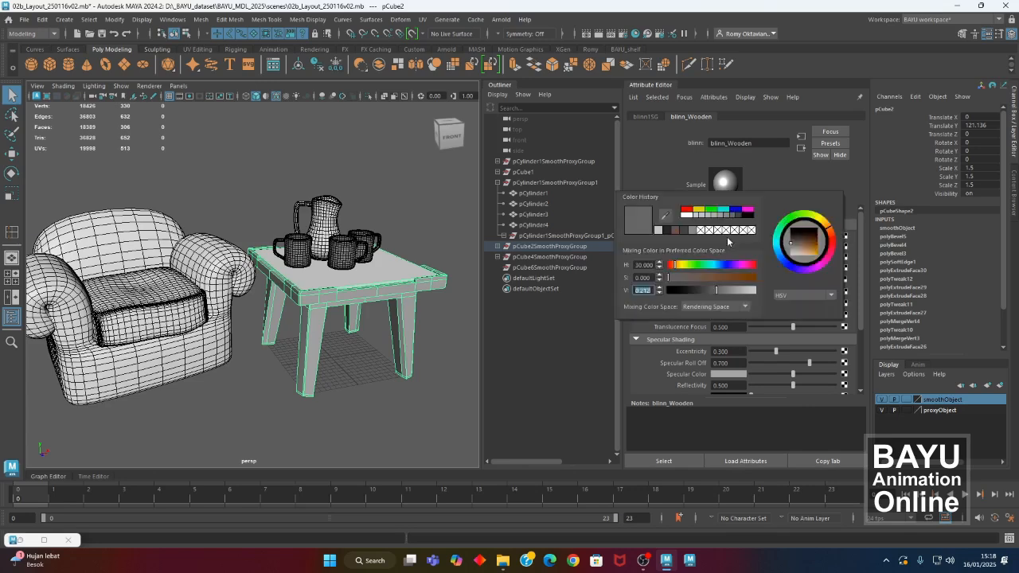
mouse_move(718, 280)
left_mouse_down()
mouse_move(688, 279)
mouse_move(728, 278)
mouse_move(710, 295)
left_mouse_up()
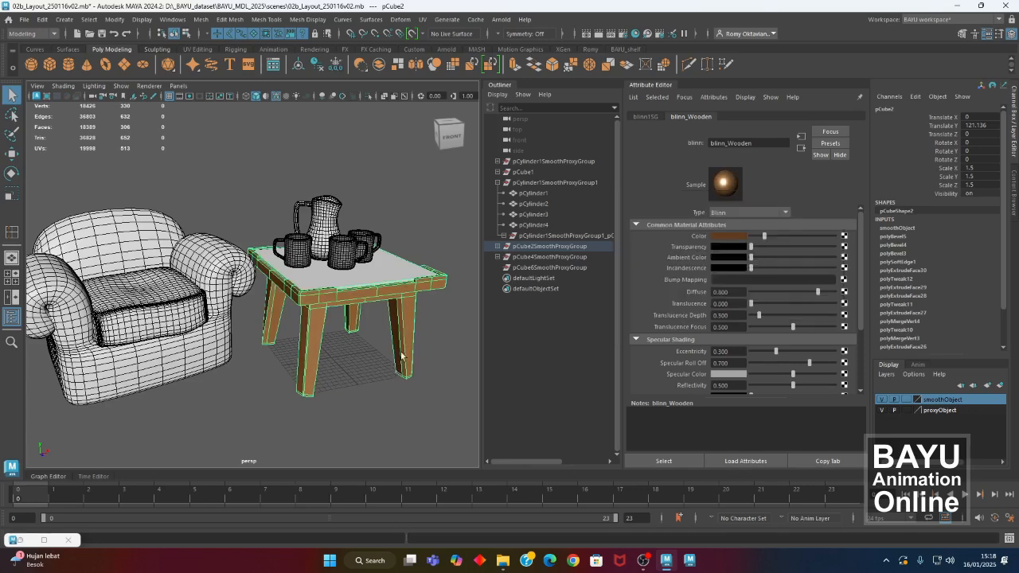
Assign the existing blinn_porcelene material to the three mugs and darken its color to a mid grey.
left_click(430, 231)
left_click(385, 267)
left_click_drag(386, 266, 320, 224, "alt")
right_click_drag(319, 225, 338, 246, "alt")
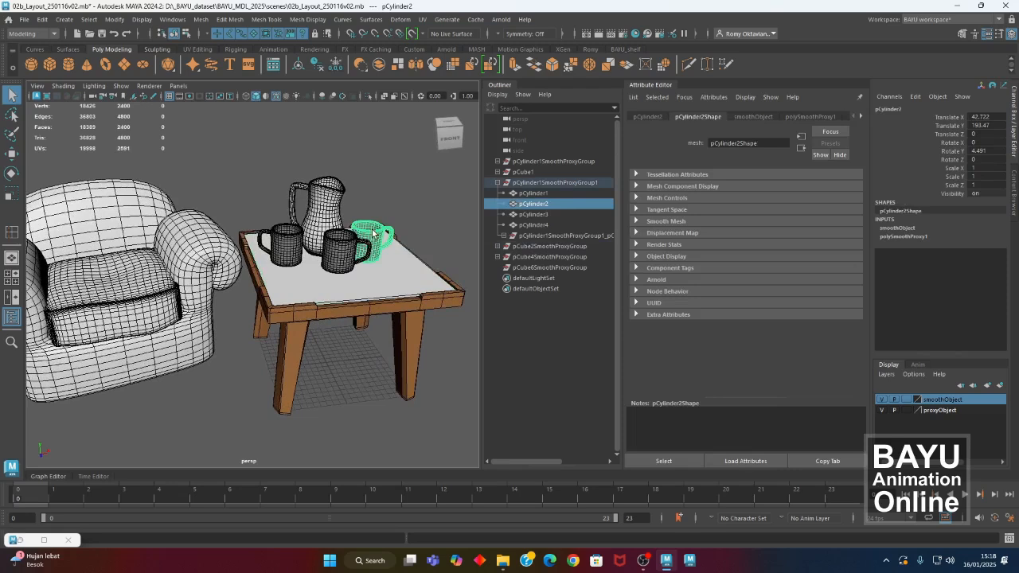
left_click(338, 256, "shift")
left_click(291, 247, "shift")
right_click_drag(250, 155, 354, 481)
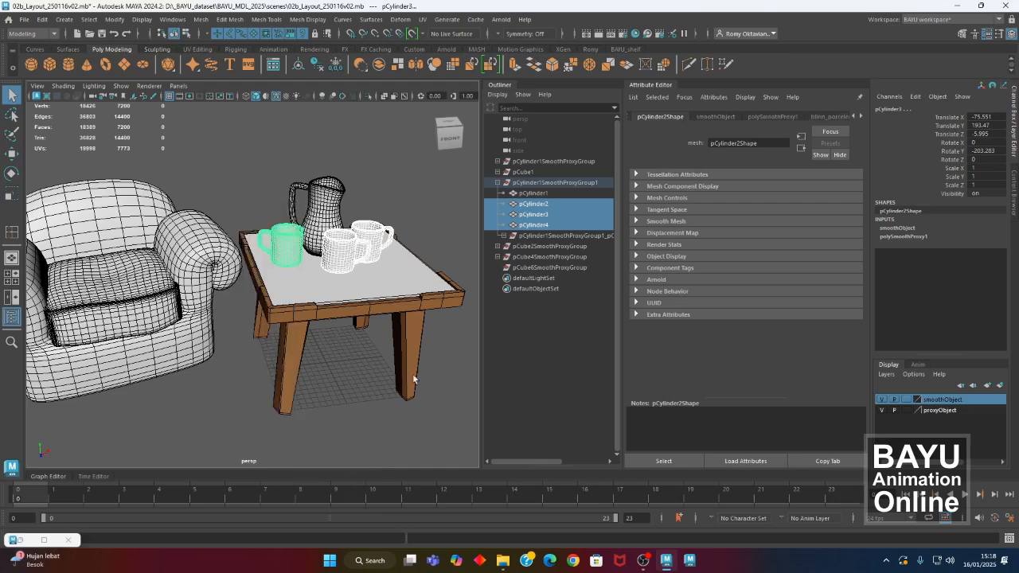
right_click_drag(411, 145, 407, 407)
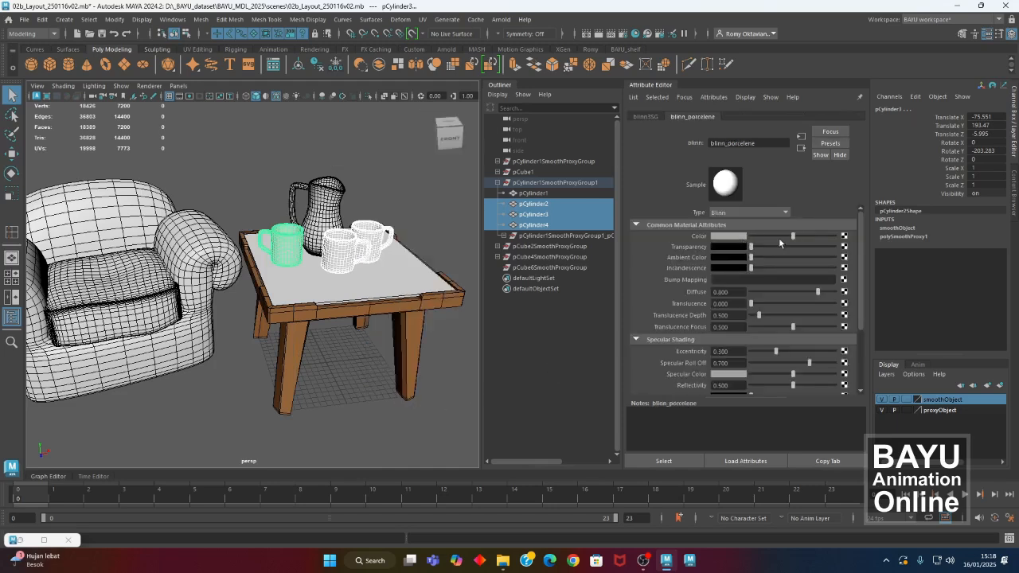
left_click_drag(791, 237, 777, 238)
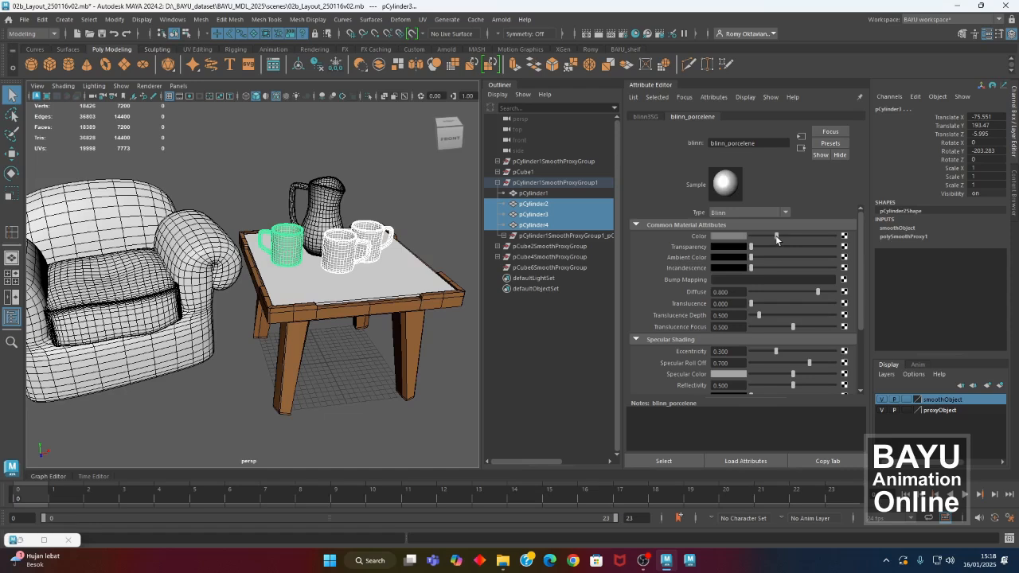
Lower the table frame's blinn_Wooden specular roll off to about 0.276 and set its eccentricity to about 0.346.
left_click(413, 376)
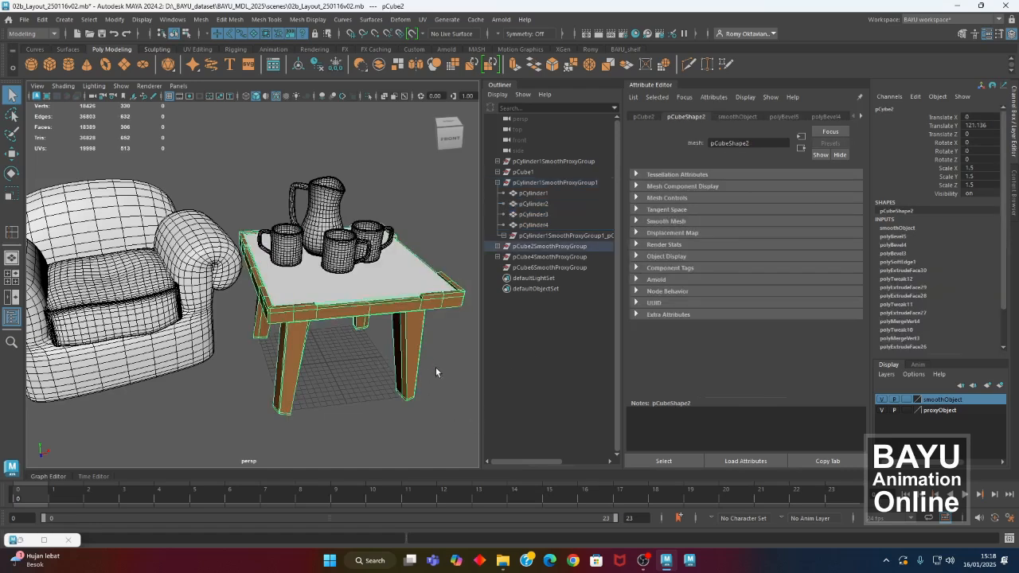
right_click(383, 166)
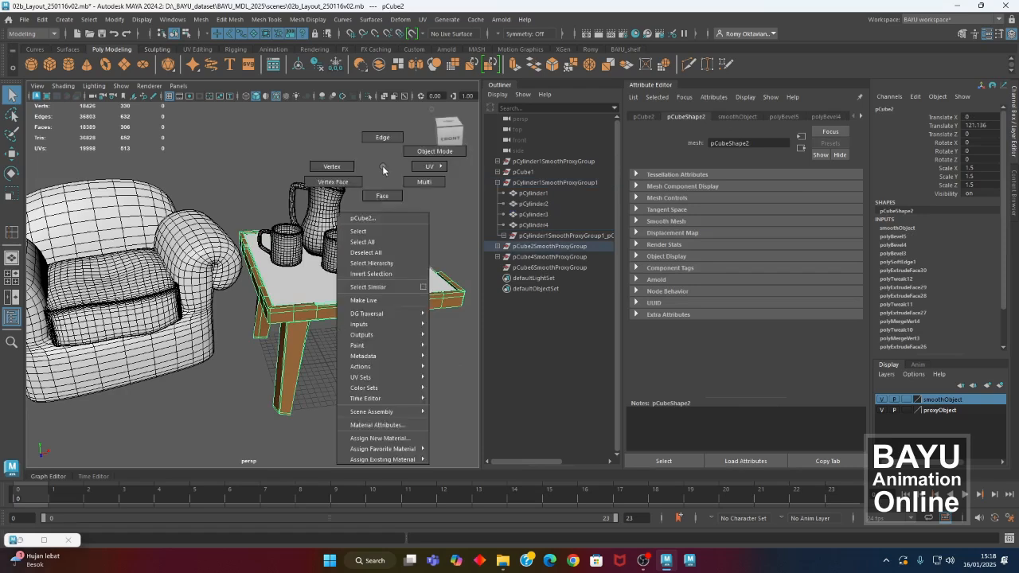
left_click(388, 425)
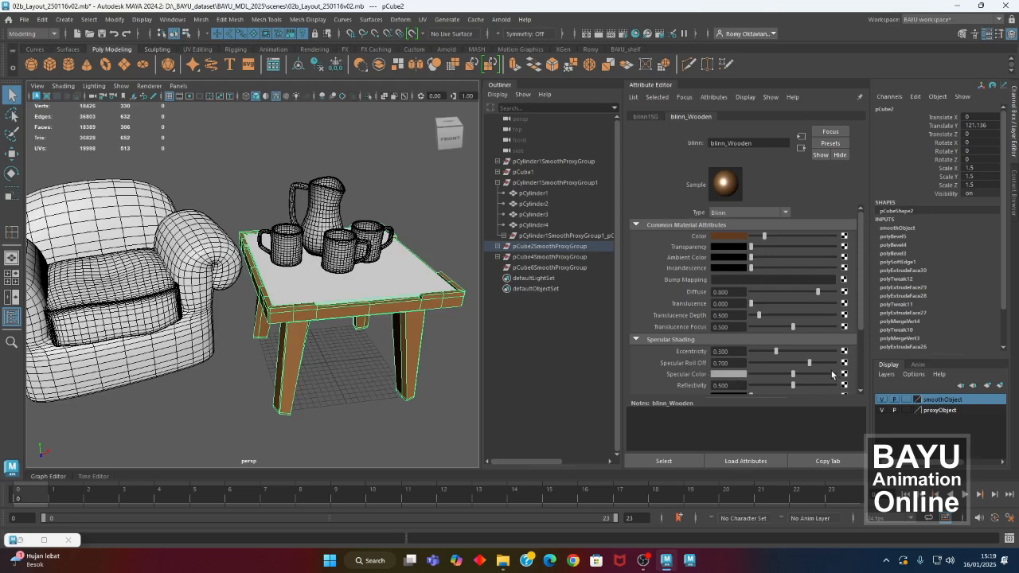
left_click_drag(809, 363, 779, 353)
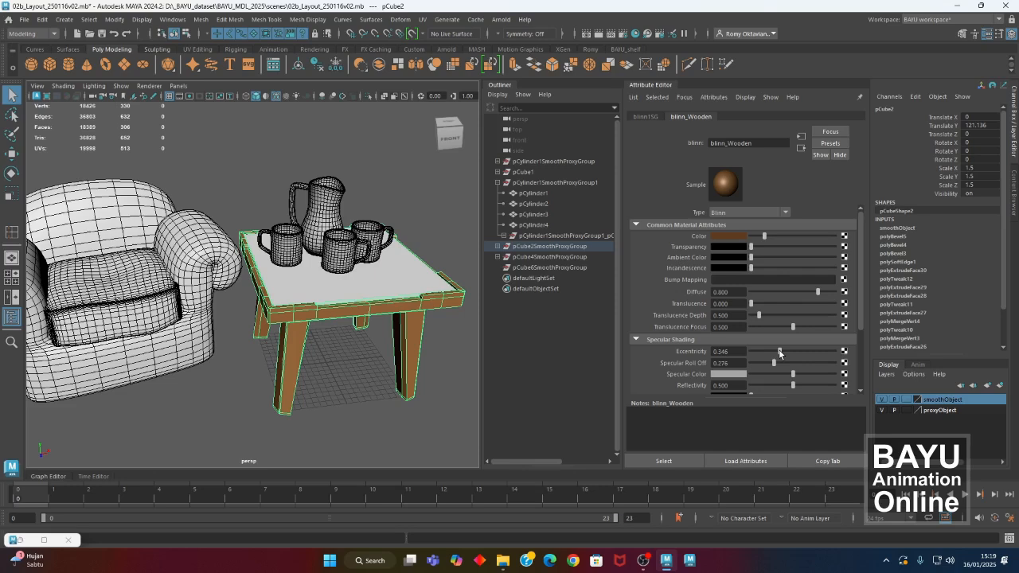
Reduce the jug's blinn_porcelene eccentricity to about 0.154 and raise its specular roll off to 1.
left_click(393, 183)
left_click(328, 203)
right_click_drag(376, 162, 397, 420)
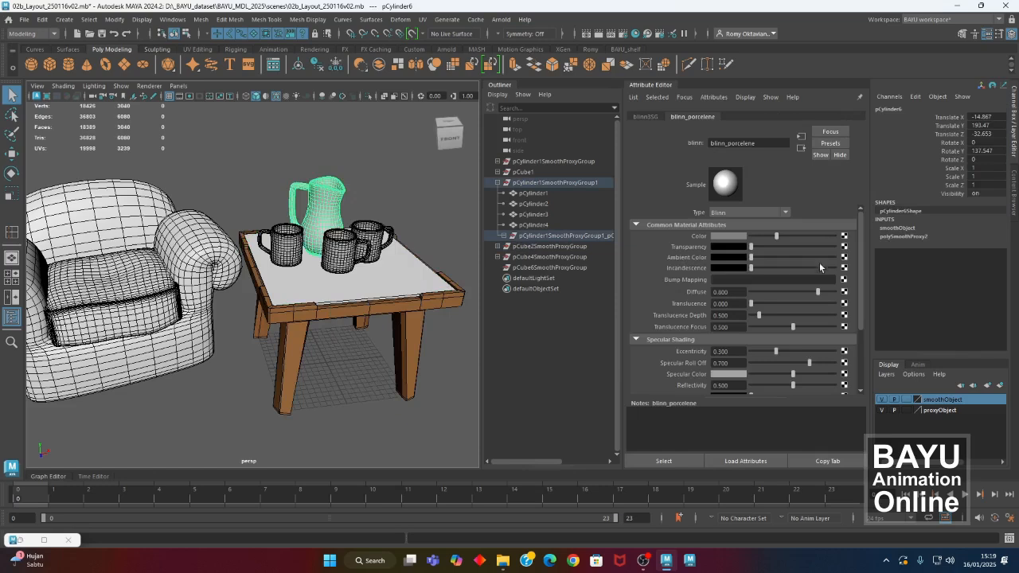
left_click_drag(776, 352, 764, 351)
scroll(344, 212, "up", 5)
left_click_drag(345, 213, 358, 264, "alt")
left_click_drag(766, 352, 887, 365)
mouse_move(362, 291)
left_mouse_down("alt")
mouse_move(376, 297)
mouse_move(400, 284)
left_mouse_up("alt")
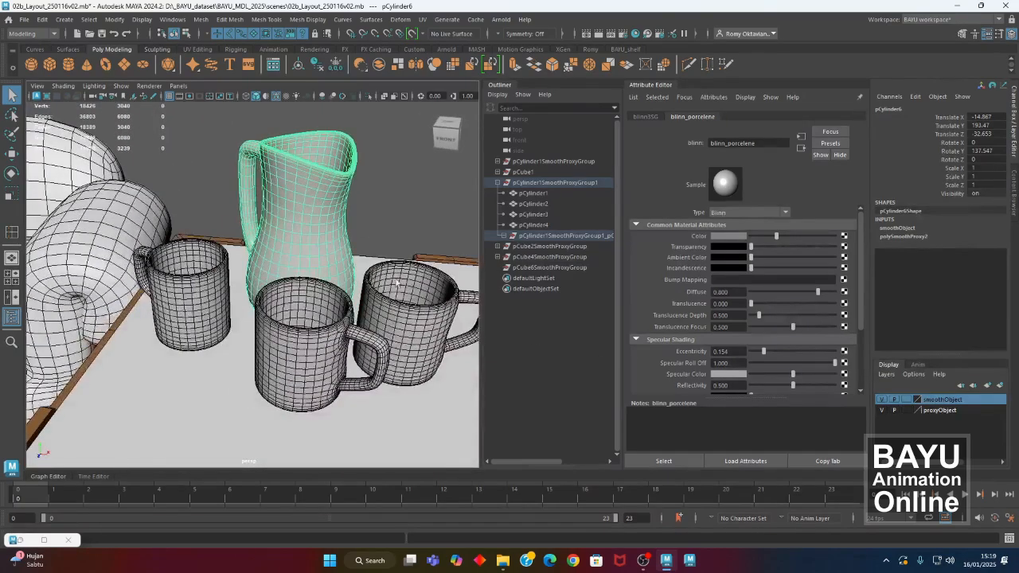
Turn off the wireframe overlay on the shaded objects and deselect the jug to view its highlights.
left_click(275, 97)
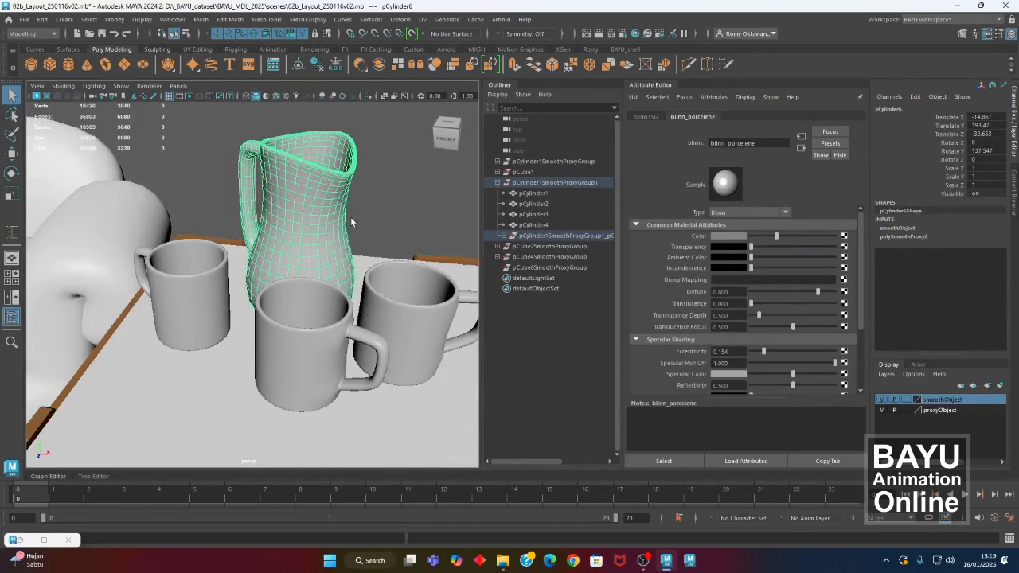
left_click(386, 200)
left_click_drag(383, 252, 317, 230, "alt")
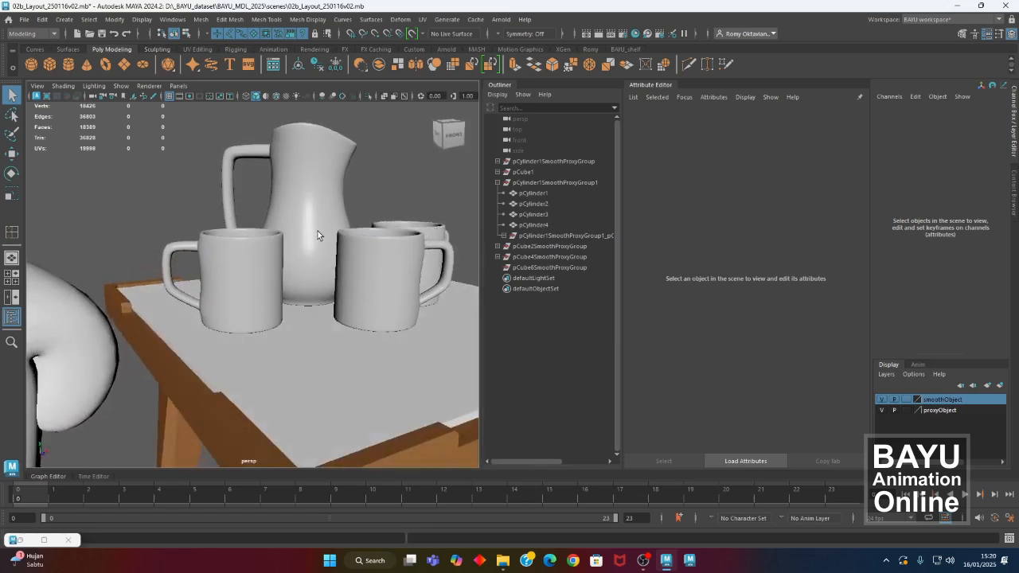
Lighten the specular color of the jug's blinn_porcelene material to a brighter grey.
left_click(325, 195)
right_click(388, 158)
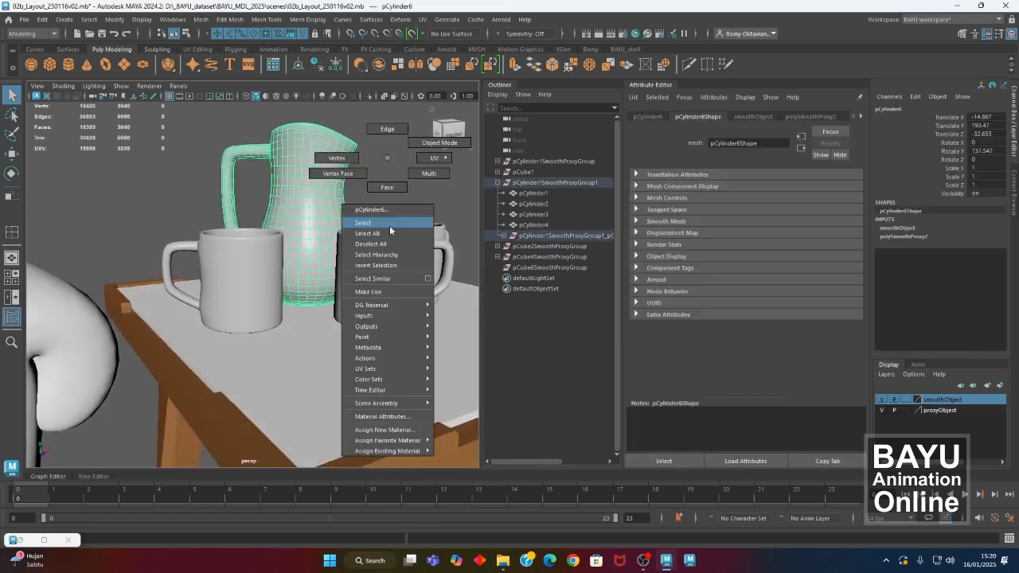
left_click(398, 418)
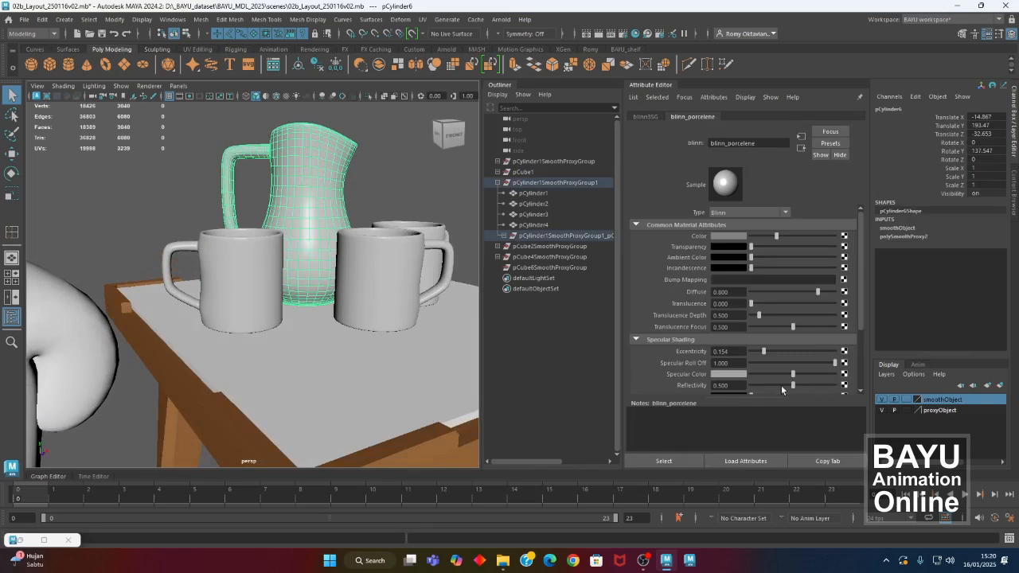
left_click_drag(793, 378, 813, 380)
Set the reflectivity of the table frame's blinn_Wooden material to 0.1.
left_click_drag(392, 381, 320, 284, "alt")
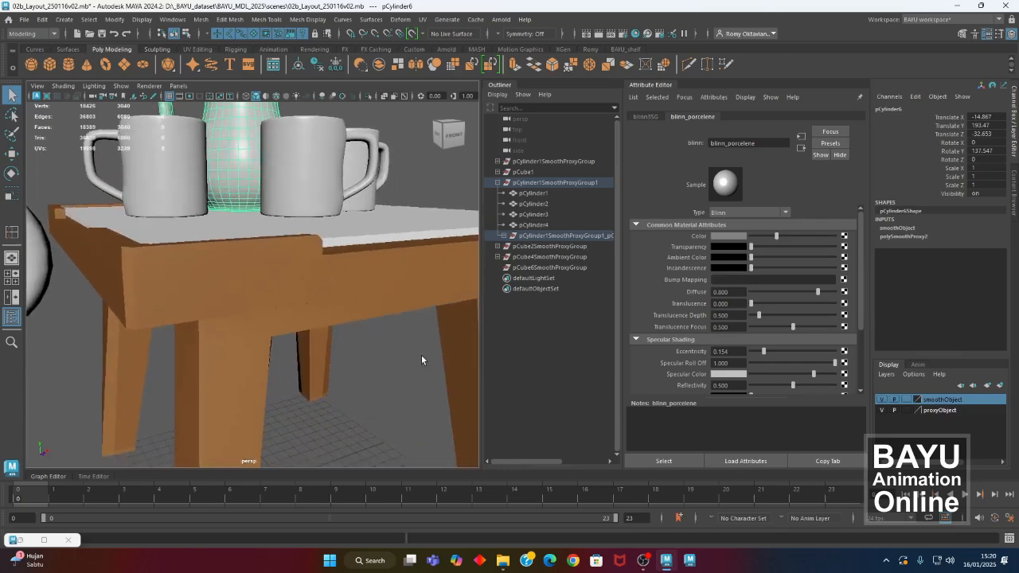
left_click(462, 366)
right_click_drag(421, 174, 427, 434)
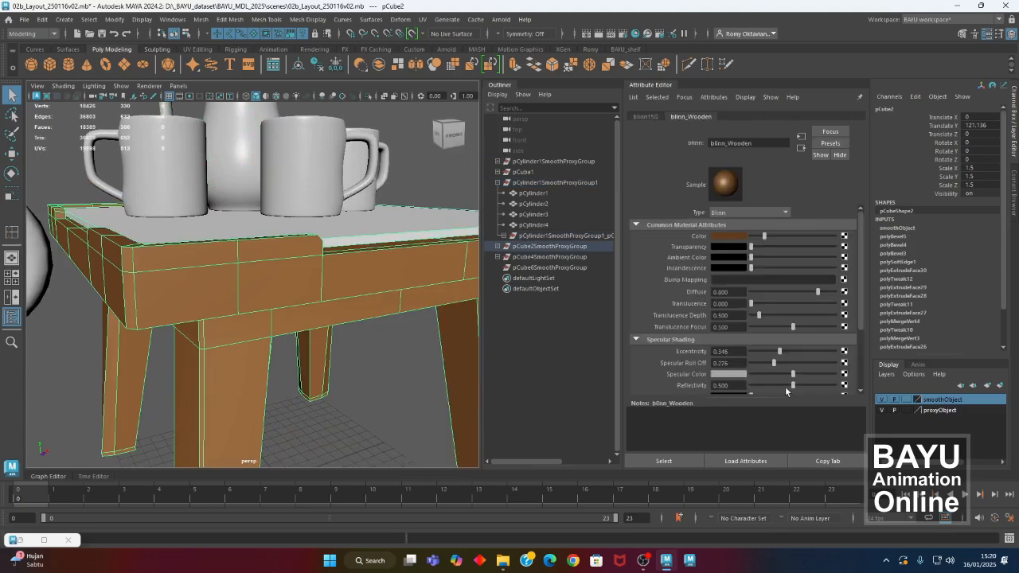
left_click_drag(793, 386, 764, 387)
left_click(738, 387)
double_click(738, 387)
type(".1")
key("Return")
Show the front mug's blinn_porcelene material attributes to check its specular settings.
left_click(372, 105)
left_click(323, 143)
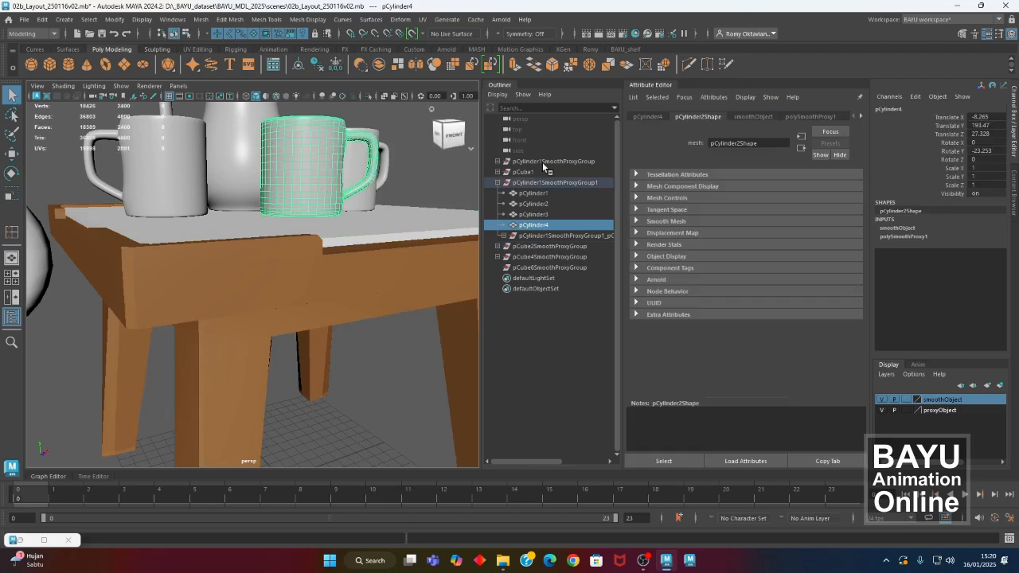
right_click_drag(406, 175, 410, 433)
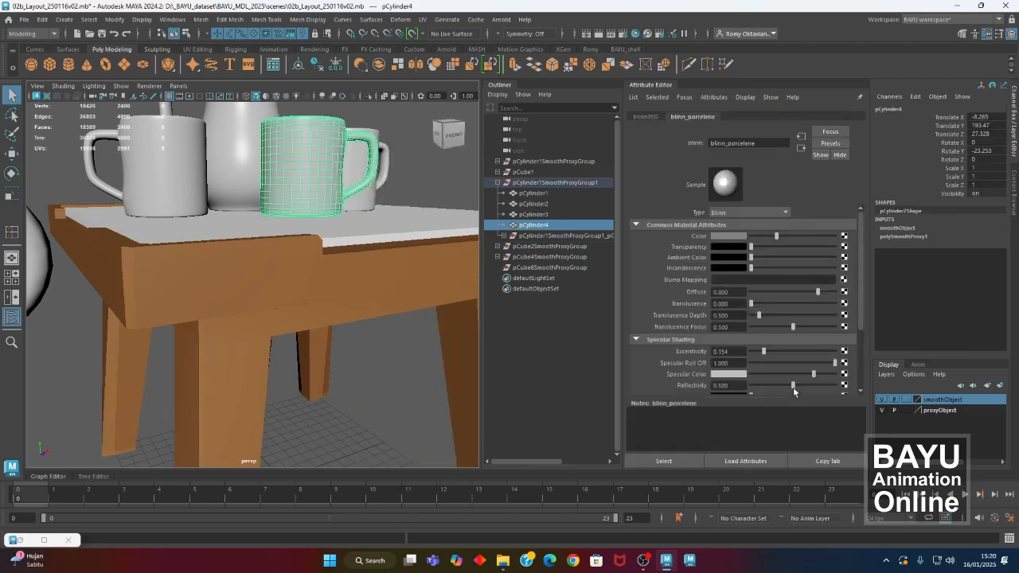
Set the armchair's blinn_fabric reflectivity and specular roll off to 0 and its specular color to black.
left_click_drag(291, 339, 161, 299, "alt")
left_click(126, 230)
right_click_drag(180, 172, 241, 425)
left_click_drag(765, 389, 750, 386)
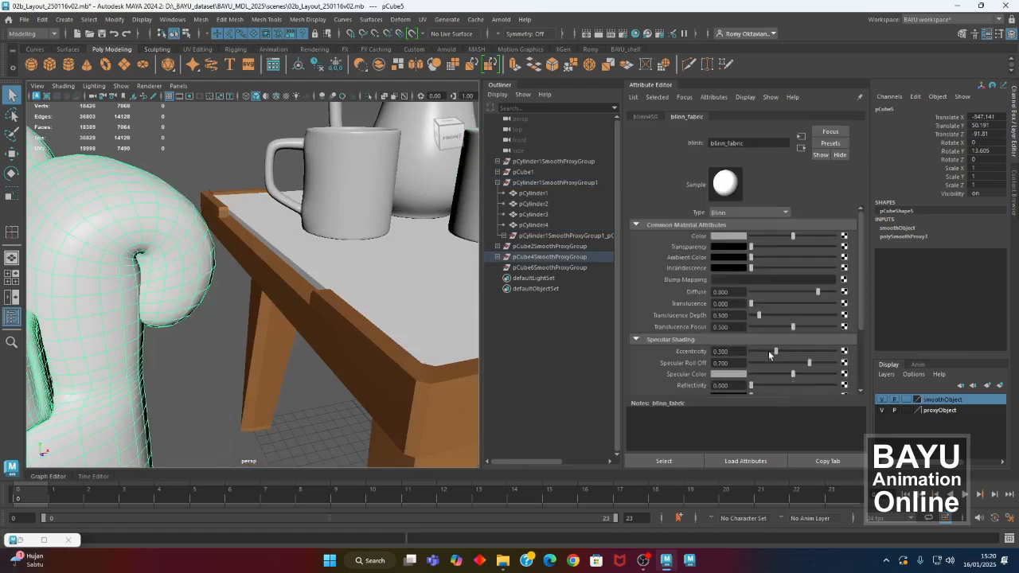
left_click_drag(810, 363, 728, 376)
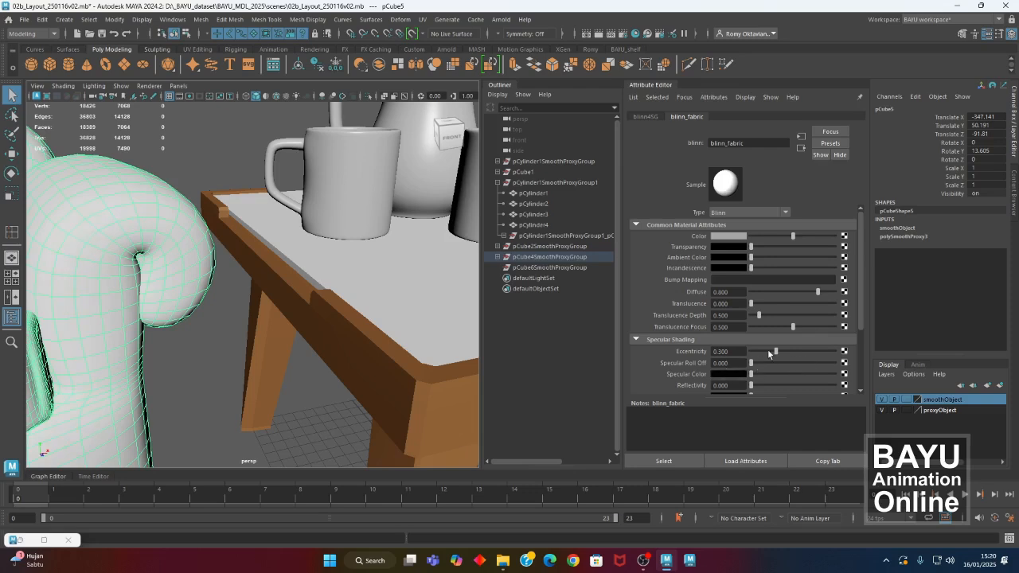
Change the armchair's blinn_fabric color to a dark blue with hue 210 and saturation about 0.417.
middle_click_drag(266, 274, 318, 308, "alt")
right_click_drag(318, 307, 236, 308, "alt")
left_click_drag(790, 237, 766, 238)
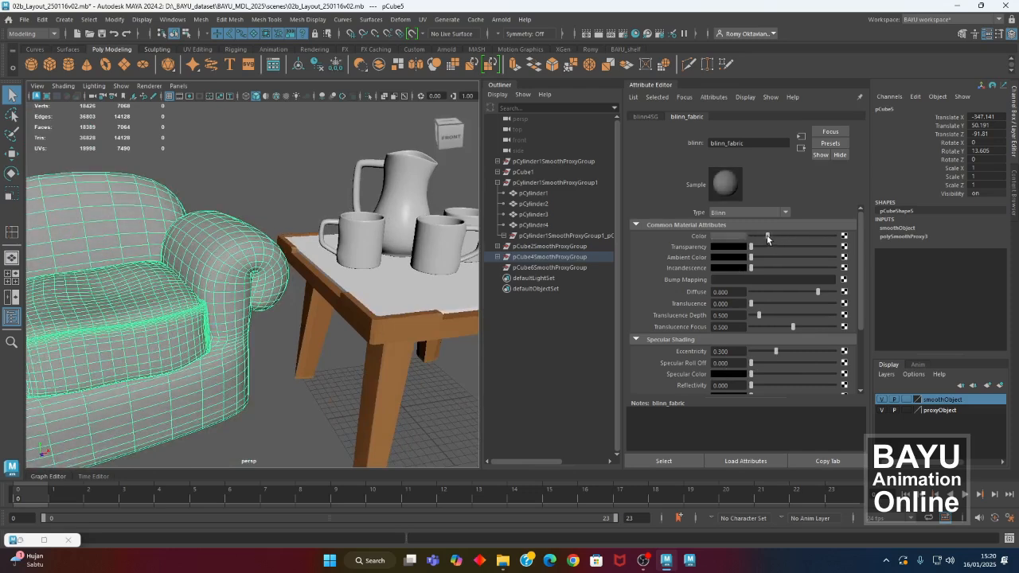
left_click(734, 237)
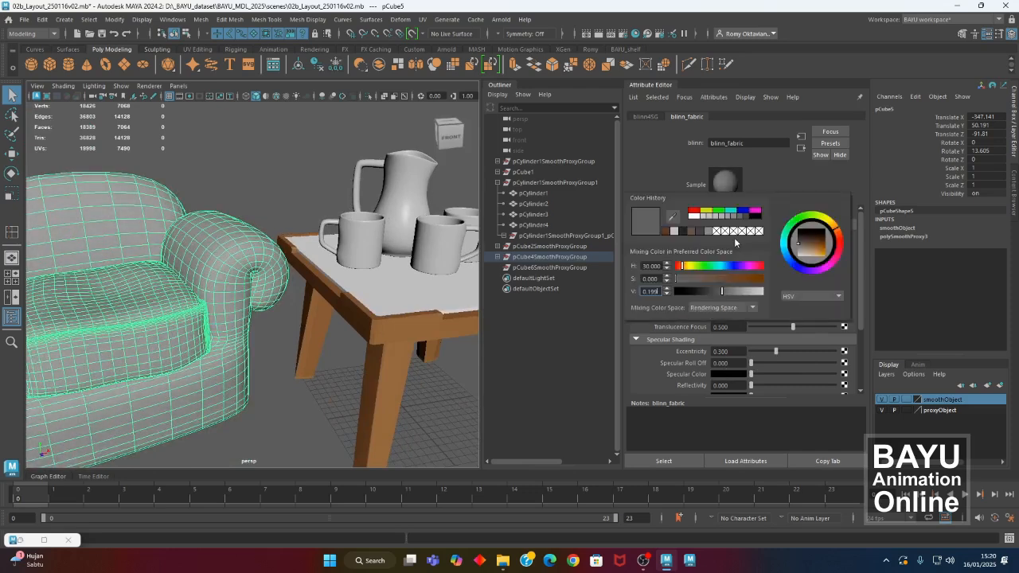
left_click_drag(682, 270, 712, 279)
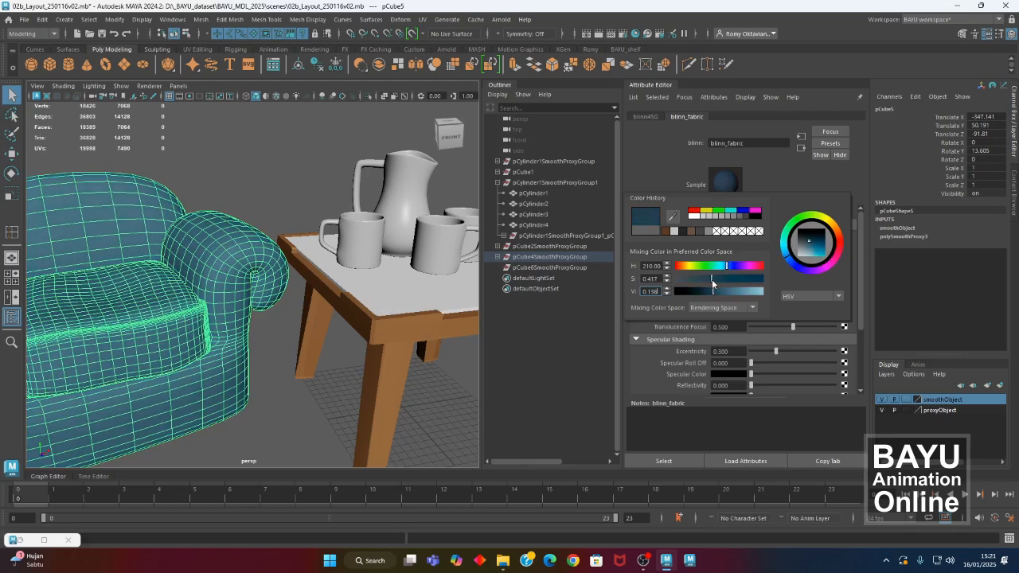
Inspect the armchair and table from several angles and review the armchair's blinn_fabric specular settings.
left_click(253, 168)
left_click_drag(253, 168, 334, 224, "alt")
right_click_drag(317, 212, 360, 329, "alt")
middle_click_drag(360, 329, 406, 331, "alt")
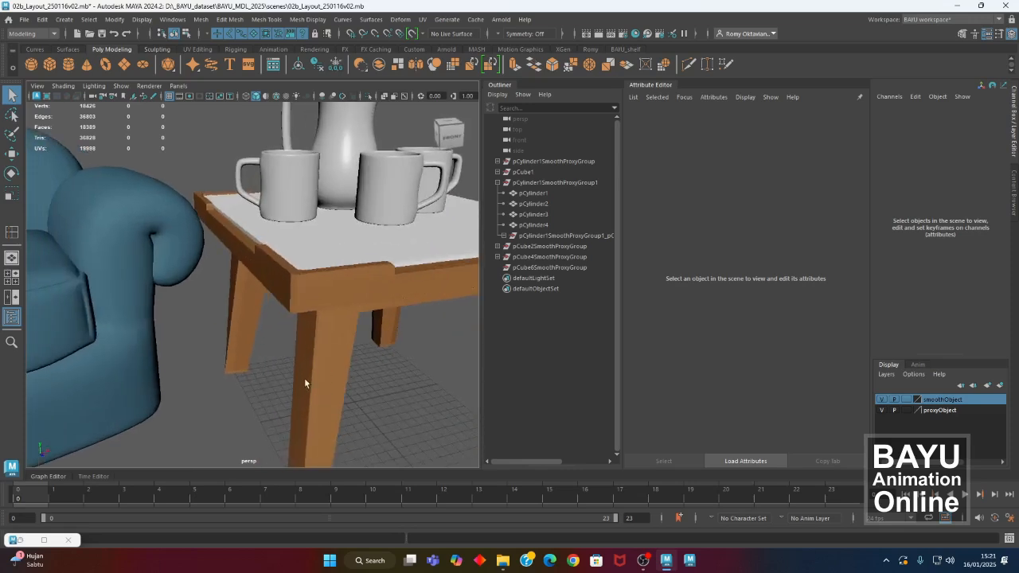
left_click(304, 377)
right_click_drag(389, 365, 309, 195, "alt")
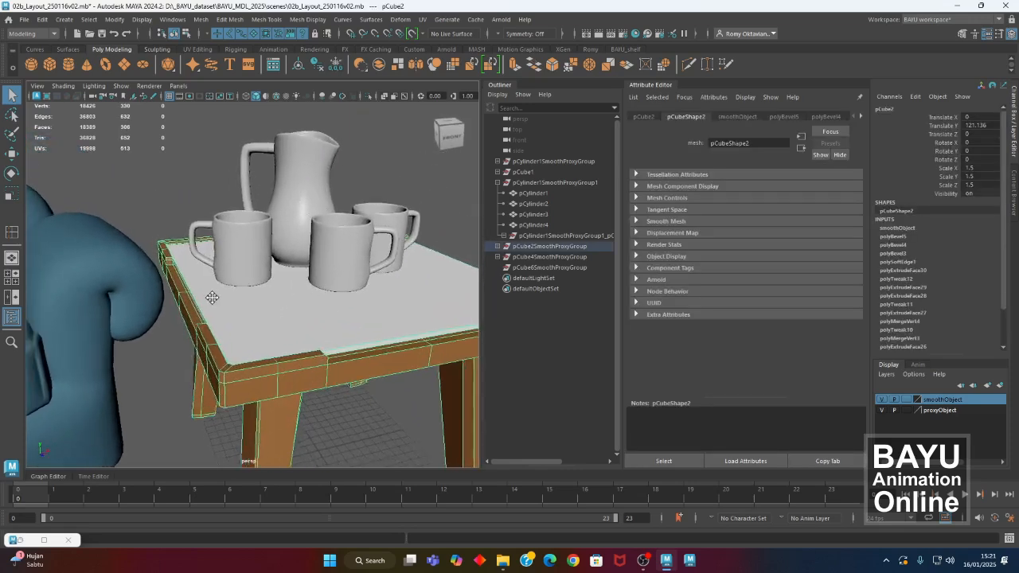
left_click_drag(210, 291, 250, 279, "alt")
left_click(168, 245)
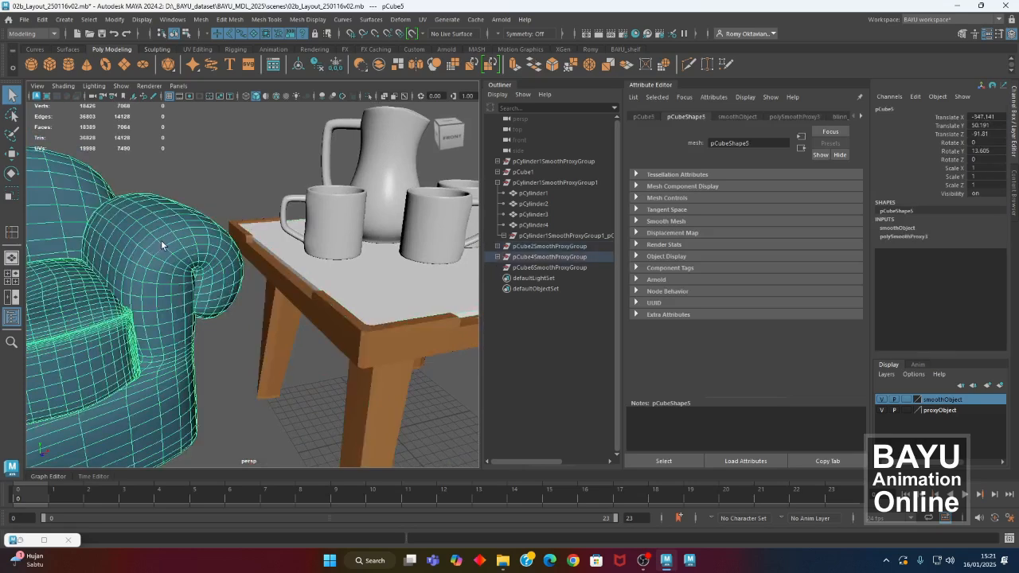
right_click_drag(242, 139, 249, 400)
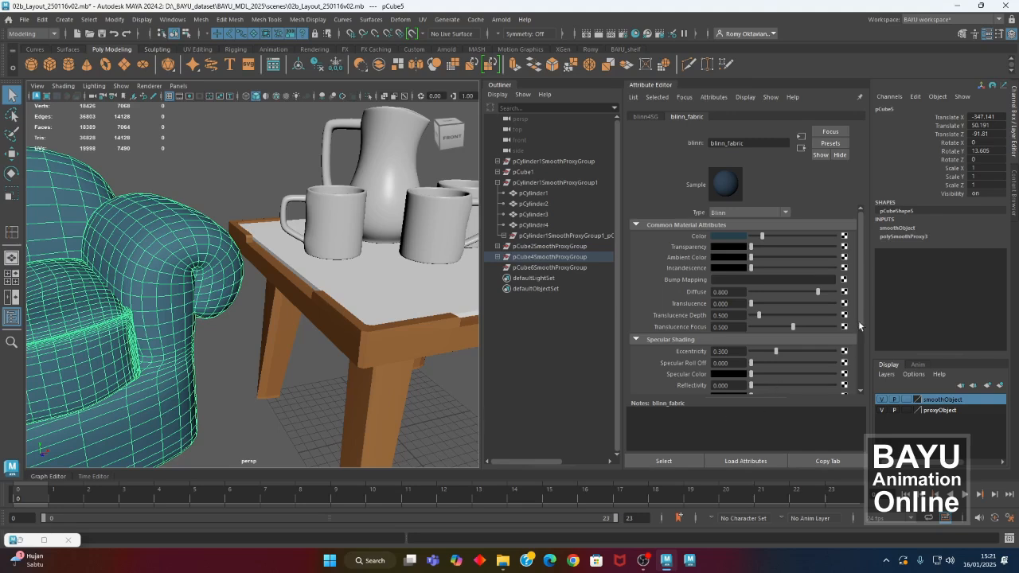
scroll(861, 326, "down", 2)
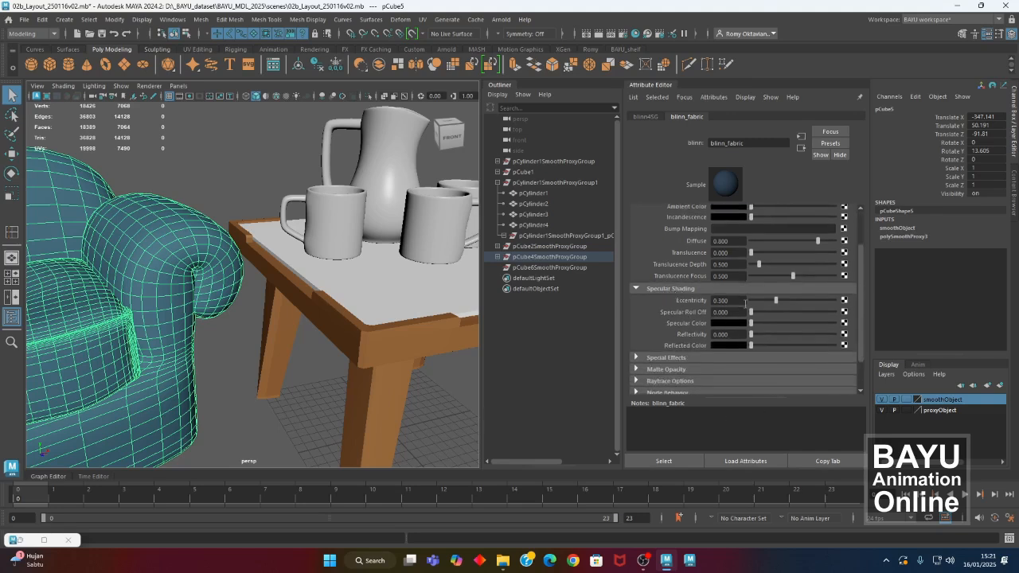
Darken the glass tabletop's blinn_glasses color to a dark grey with a brightness value of 0.1.
left_click_drag(239, 331, 343, 214, "alt")
left_click(372, 303)
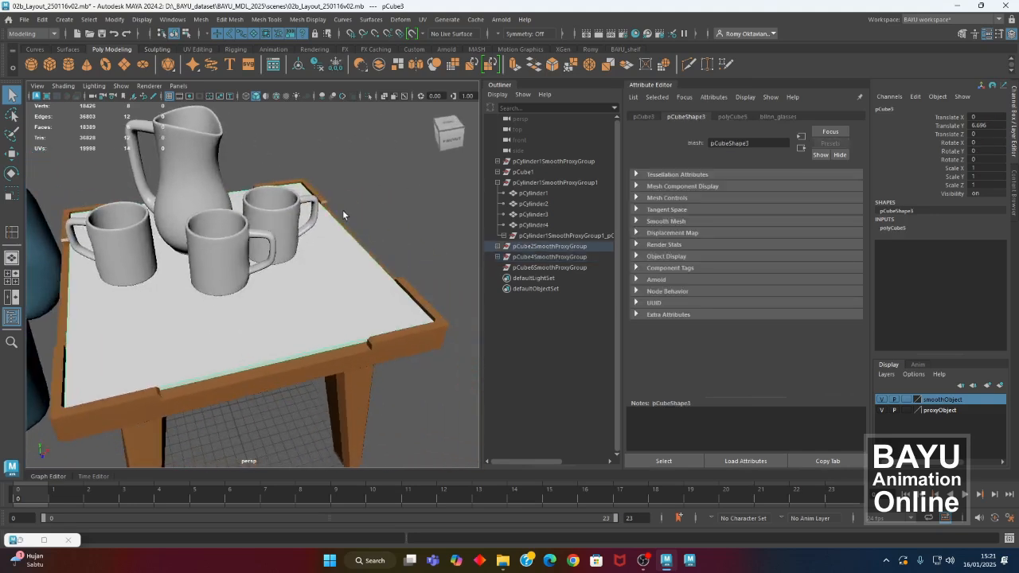
left_click(778, 117)
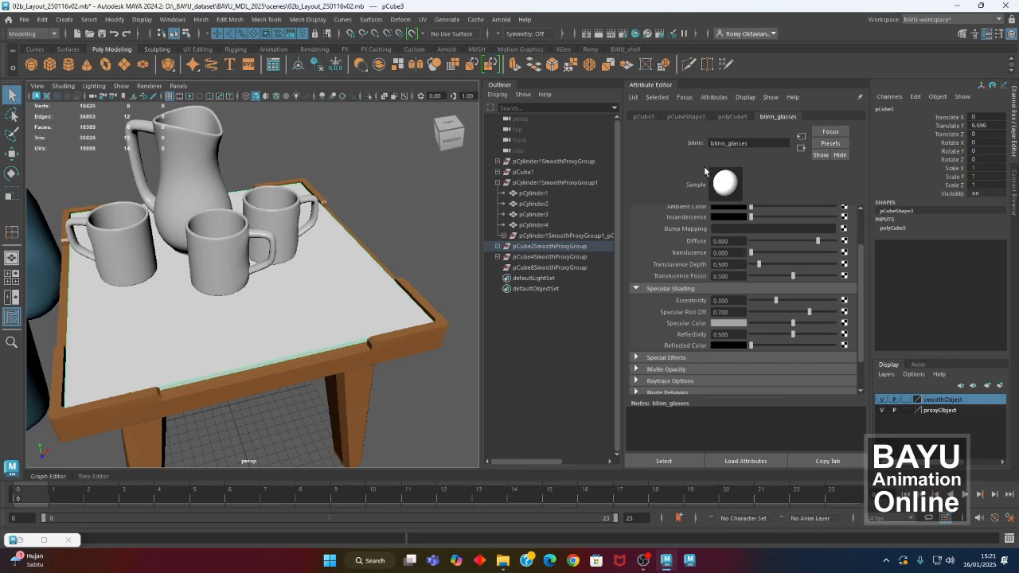
left_click_drag(862, 287, 862, 256)
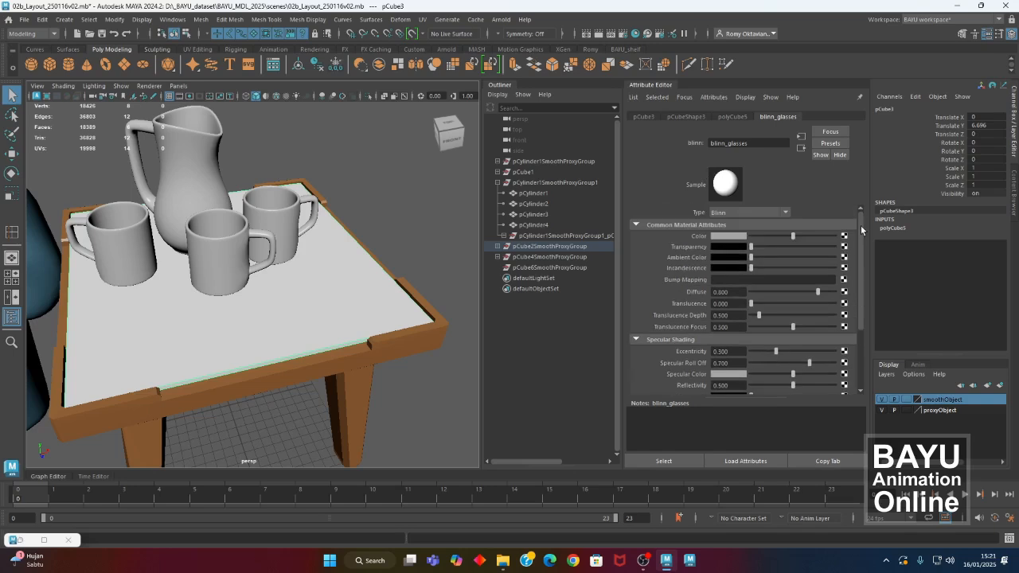
left_click_drag(788, 235, 736, 233)
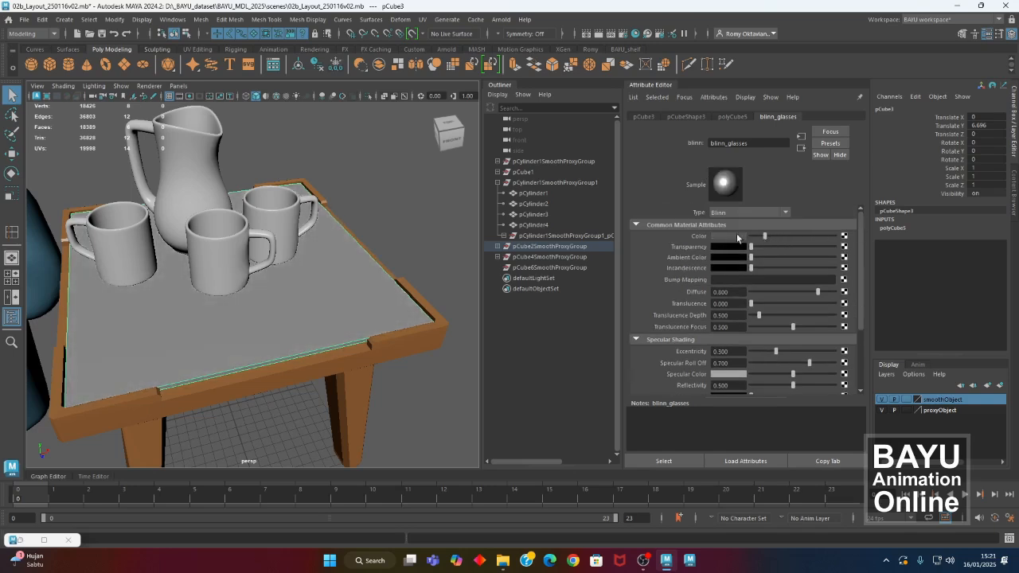
left_click(736, 232)
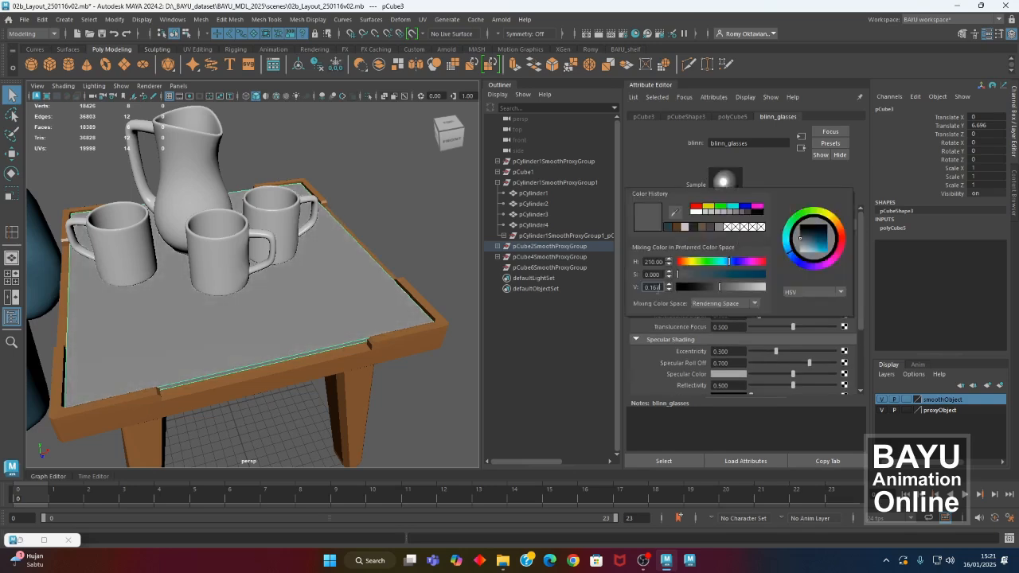
type("0.1")
key("Return")
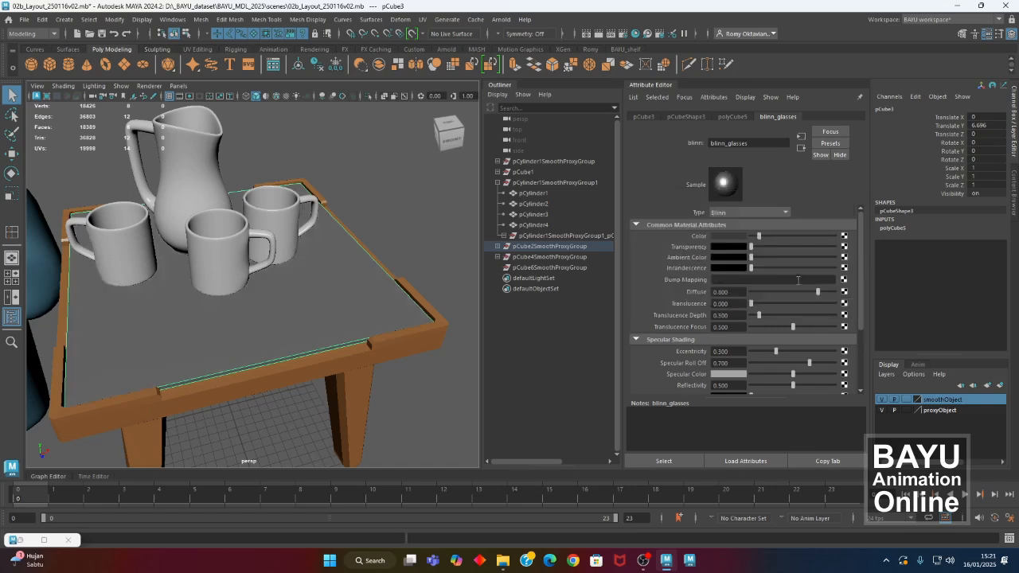
Make the tabletop's blinn_glasses material slightly see-through by choosing a dark grey transparency color.
left_click_drag(751, 247, 823, 257)
left_click(733, 248)
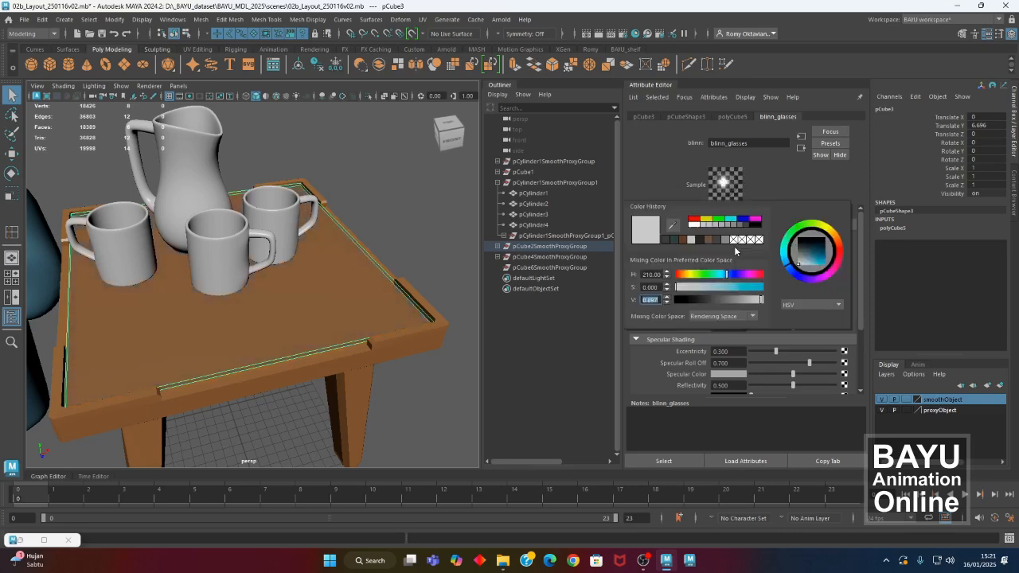
left_click(746, 226)
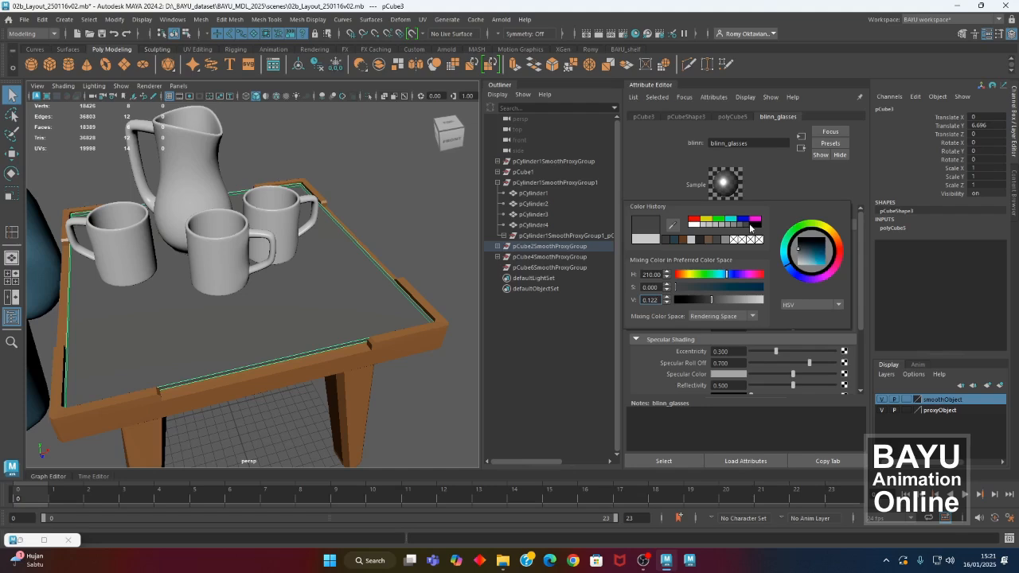
left_click(750, 226)
left_click(745, 223)
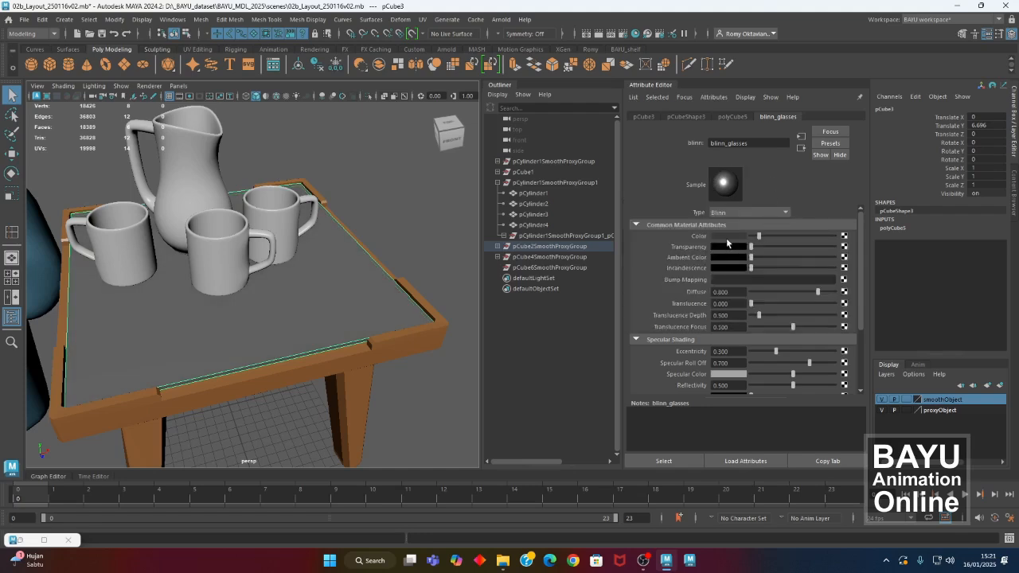
left_click(719, 251)
left_click(727, 248)
left_click(739, 222)
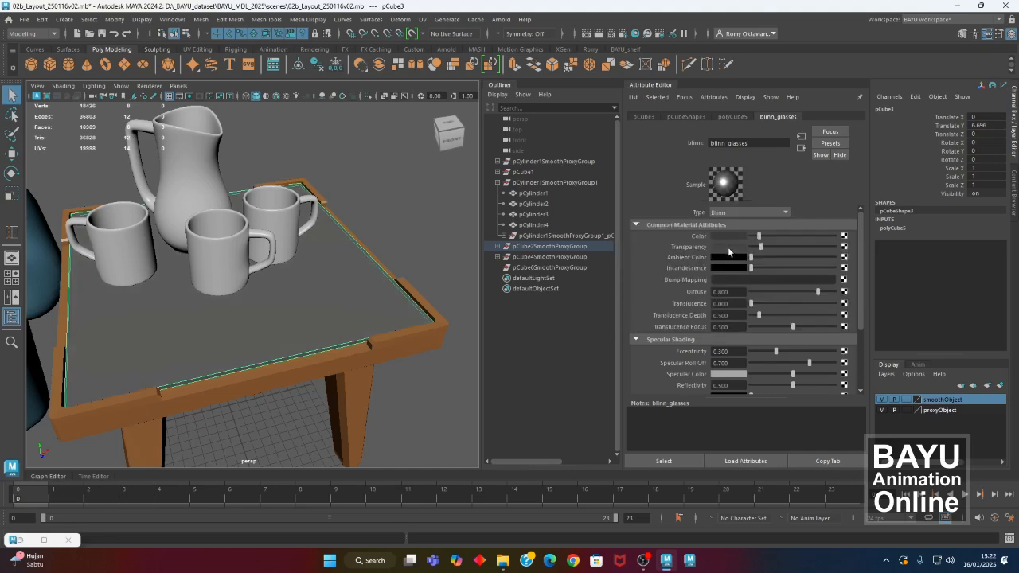
left_click(727, 246)
Set the blinn_glasses reflectivity to 0.85 and brighten its specular color to a value of 0.8.
left_click(737, 385)
key("BackSpace")
key("Return")
left_click(734, 374)
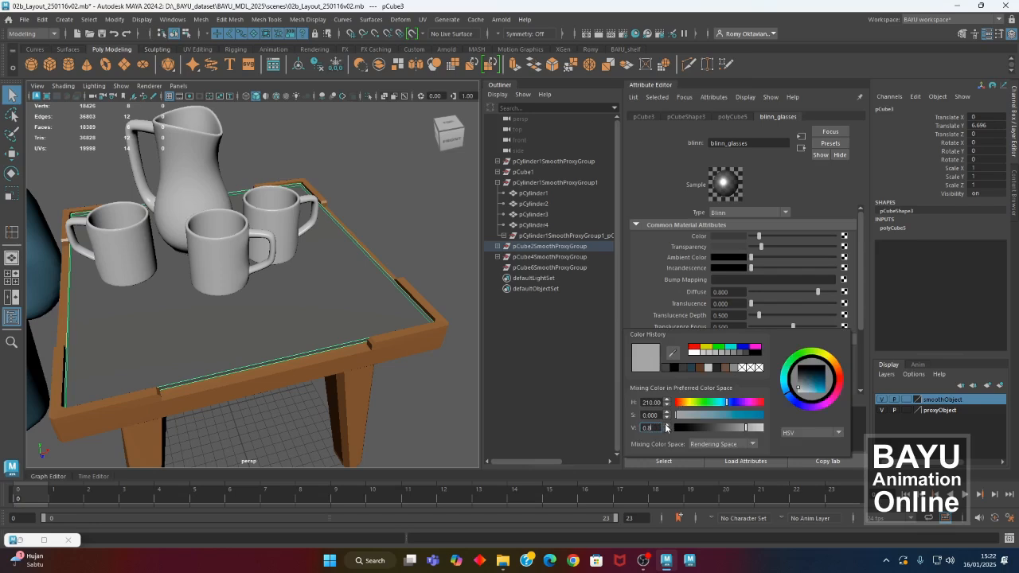
key("Return")
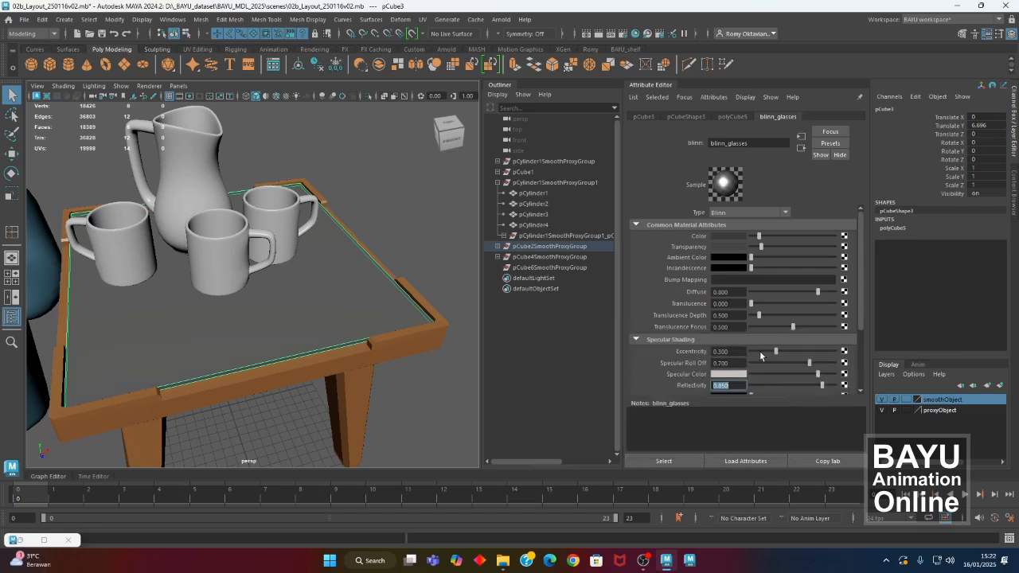
Set the blinn_glasses eccentricity to 0.15 and its specular roll off to 0.5.
left_click(732, 351)
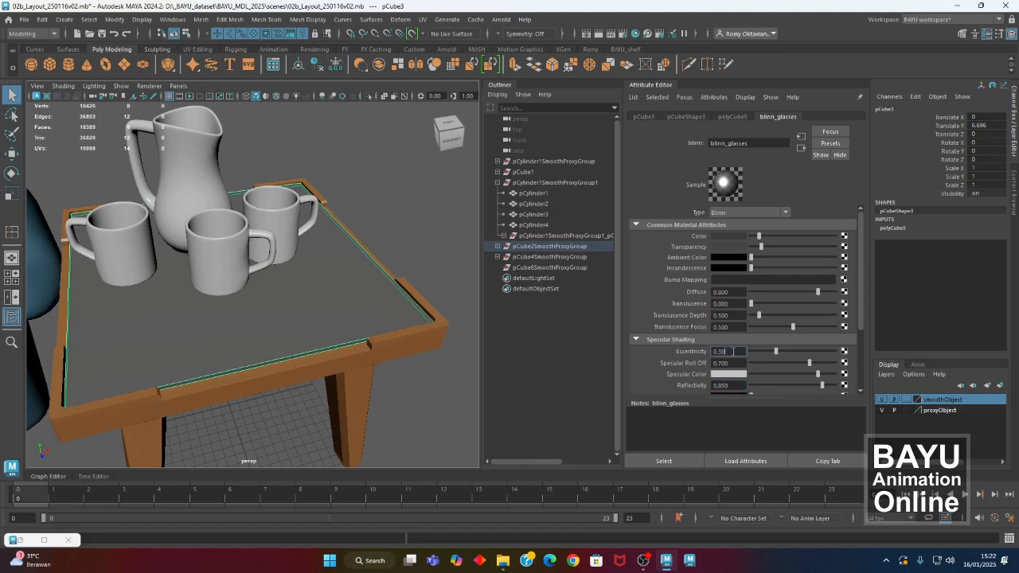
key("Return")
left_click_drag(808, 363, 850, 370)
left_click(738, 363)
double_click(738, 363)
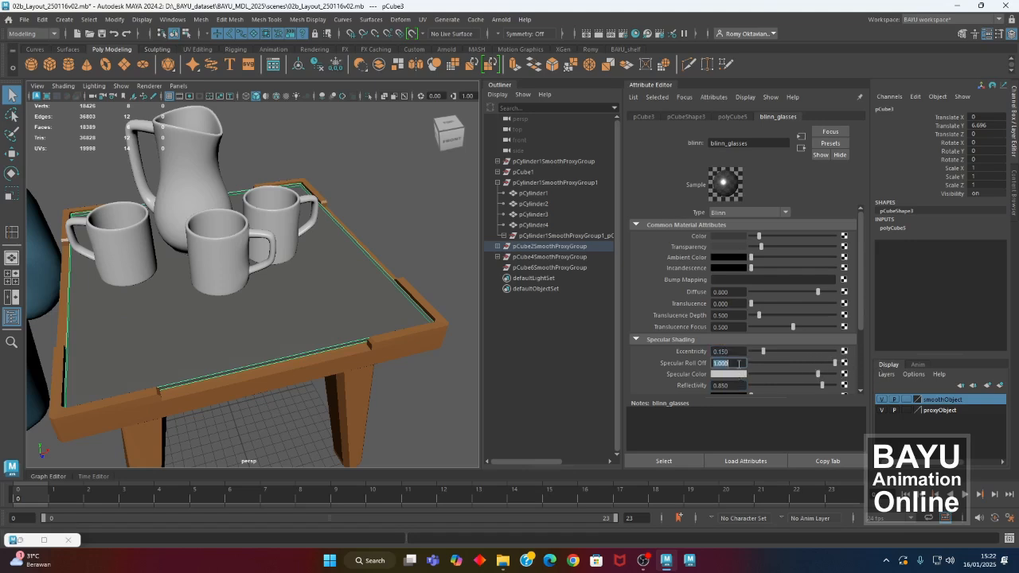
type("0.5")
key("Return")
type("0.15")
key("Return")
Select the armchair's seat cushion and show its blinn_fabric material attributes.
left_click(403, 223)
left_click_drag(397, 223, 347, 290, "alt")
right_click_drag(347, 290, 151, 286, "alt")
middle_click_drag(213, 307, 292, 319, "alt")
left_click_drag(293, 319, 317, 320, "alt")
left_click_drag(443, 305, 275, 400, "alt")
left_click(211, 311)
right_click_drag(177, 405, 229, 405, "alt")
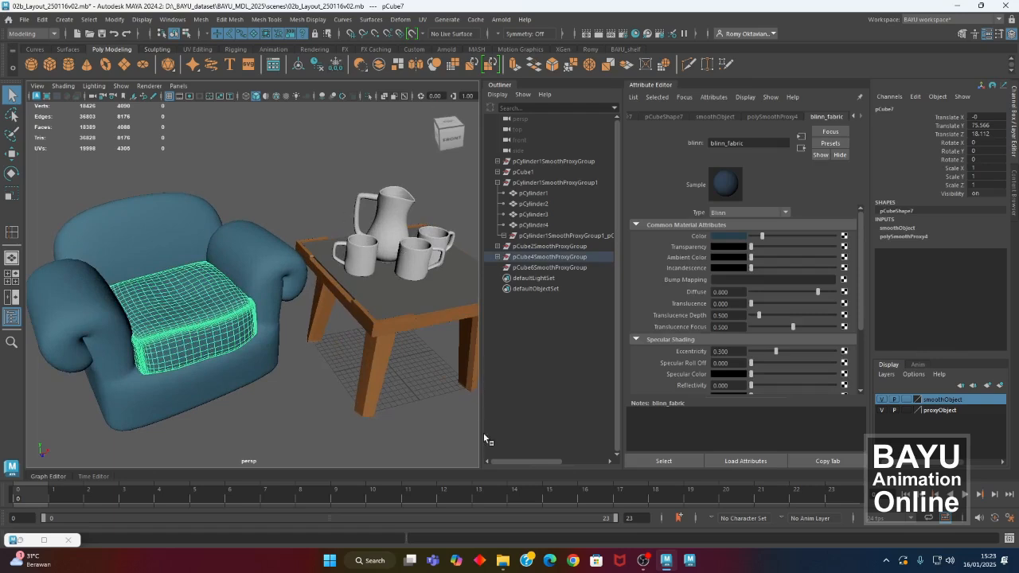
Switch to the Edge browser and search the web for images of "flanel texture".
left_click(555, 561)
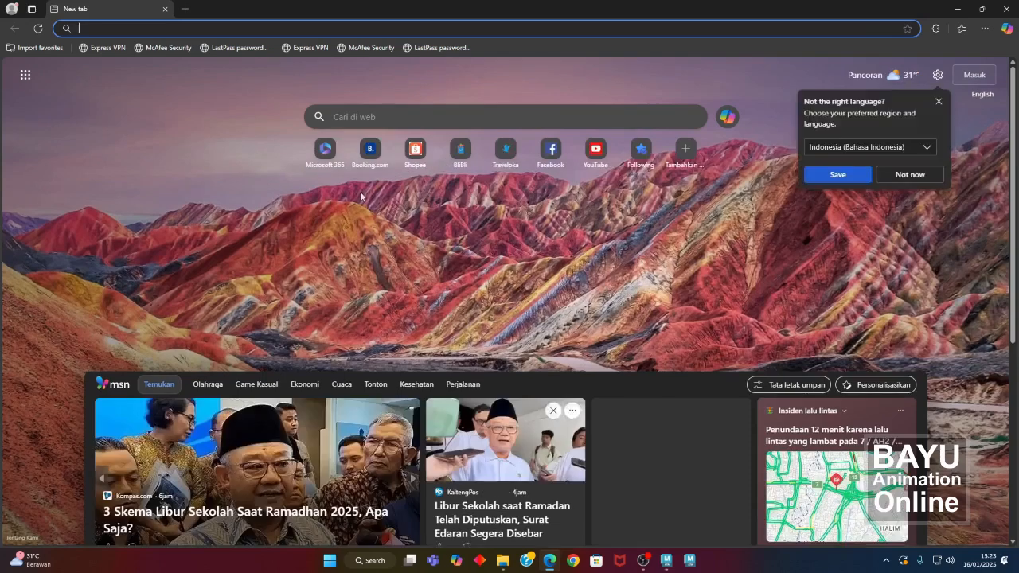
left_click(143, 30)
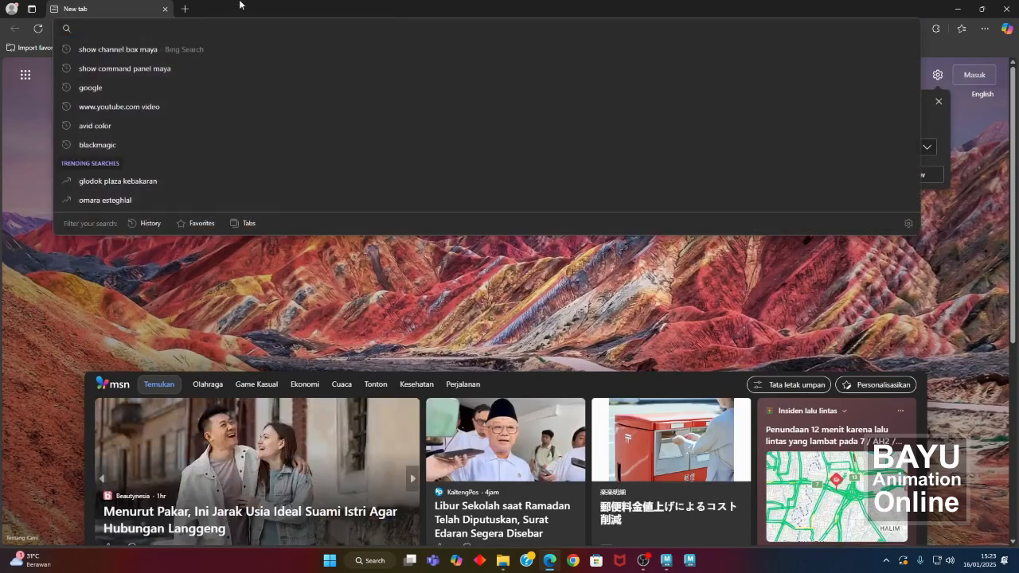
type("fla")
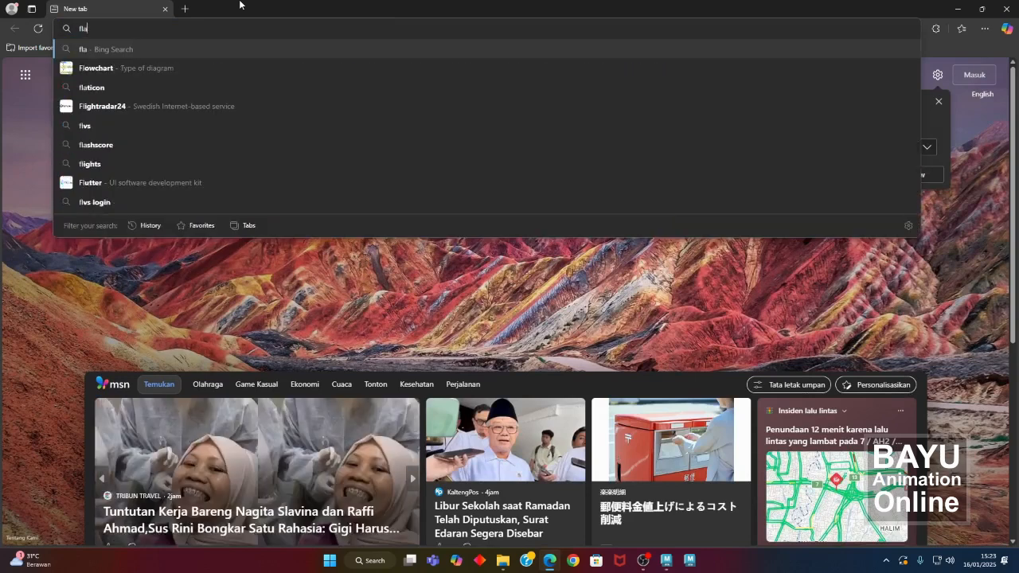
type("nel tex")
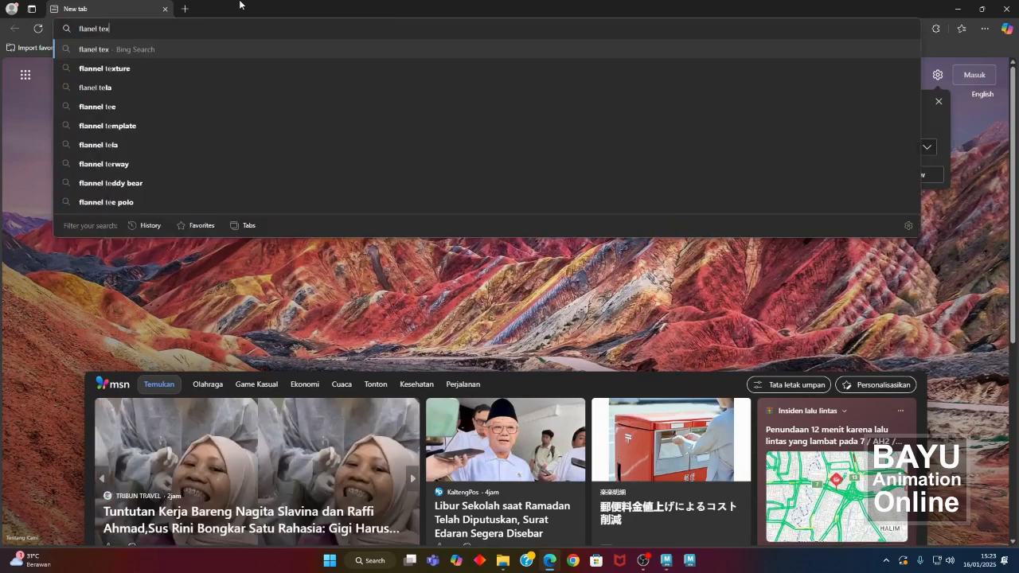
type("ture")
key("Return")
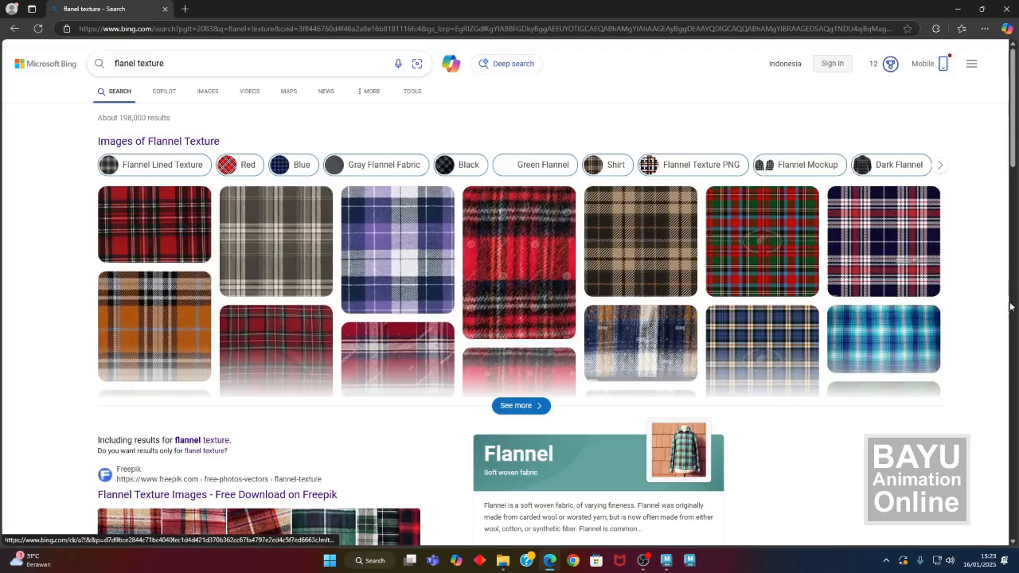
left_click_drag(1013, 154, 998, 134)
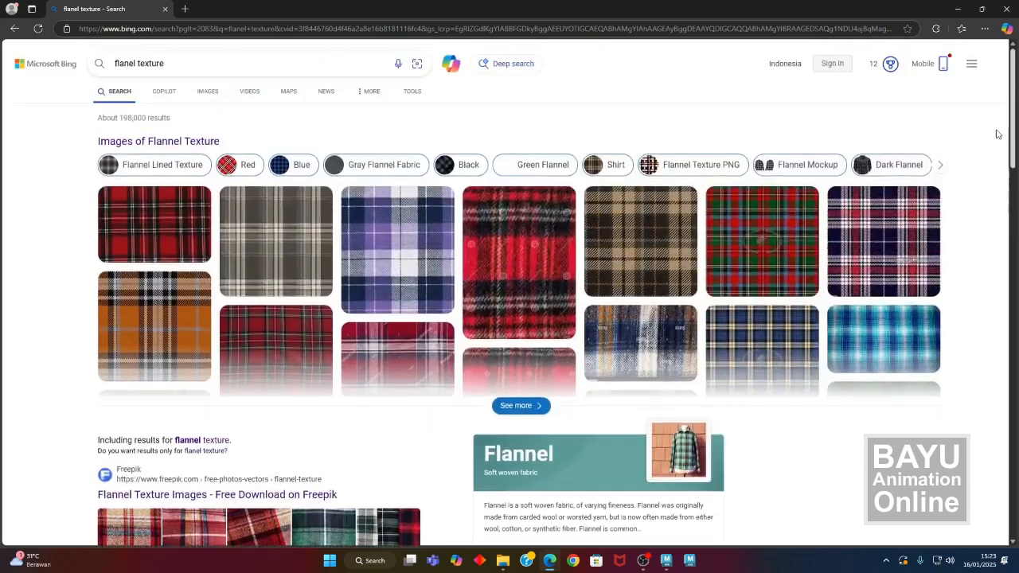
left_click(208, 94)
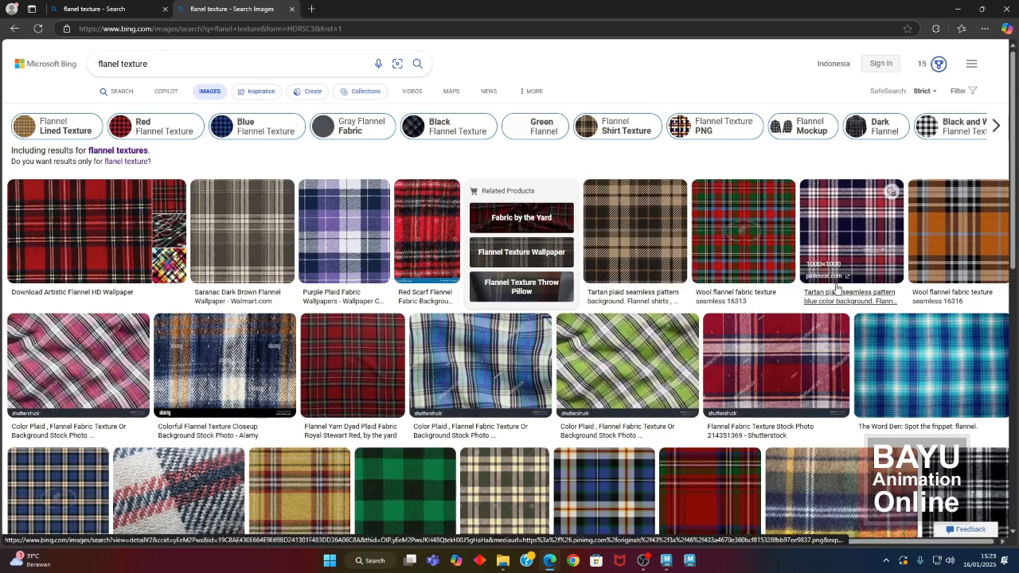
Open the seamless navy, red and white tartan image from the results and start saving it.
left_click(849, 242)
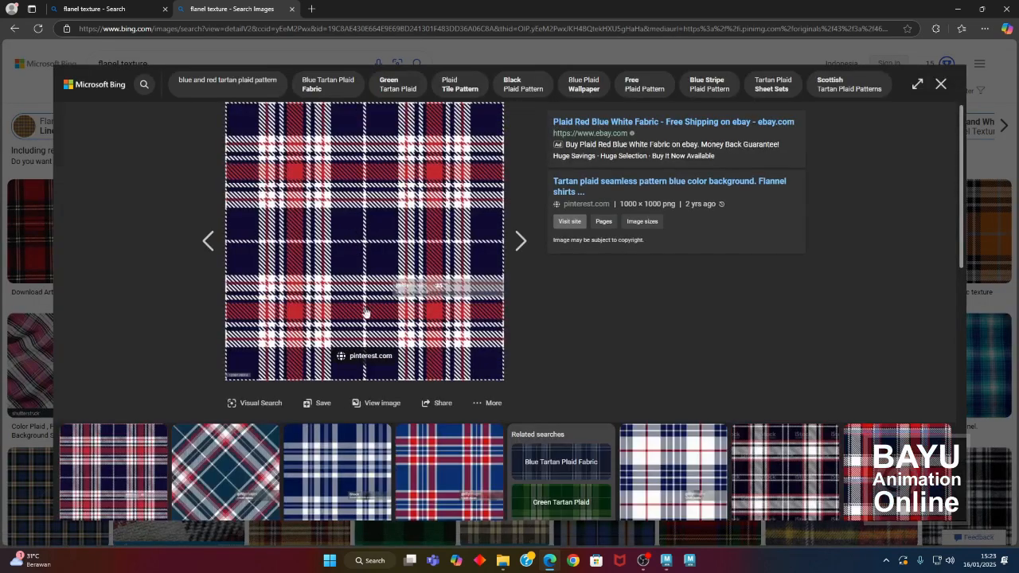
right_click(353, 210)
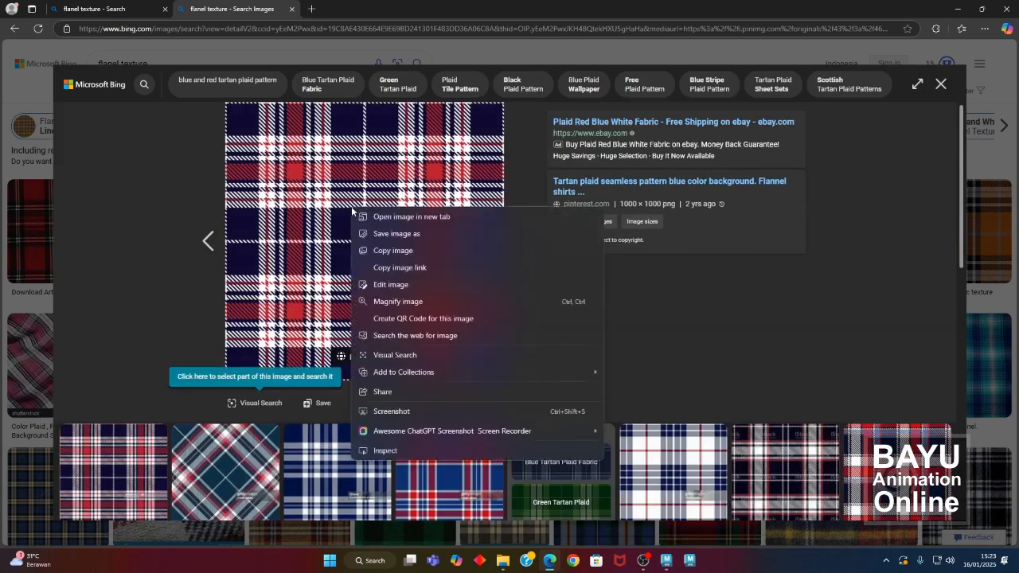
left_click(414, 234)
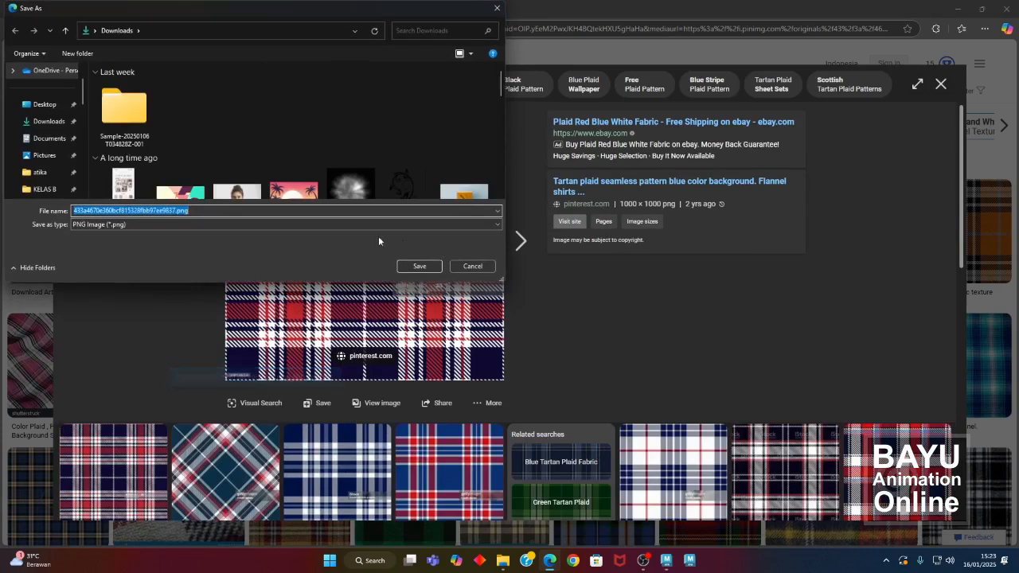
left_click_drag(138, 11, 286, 57)
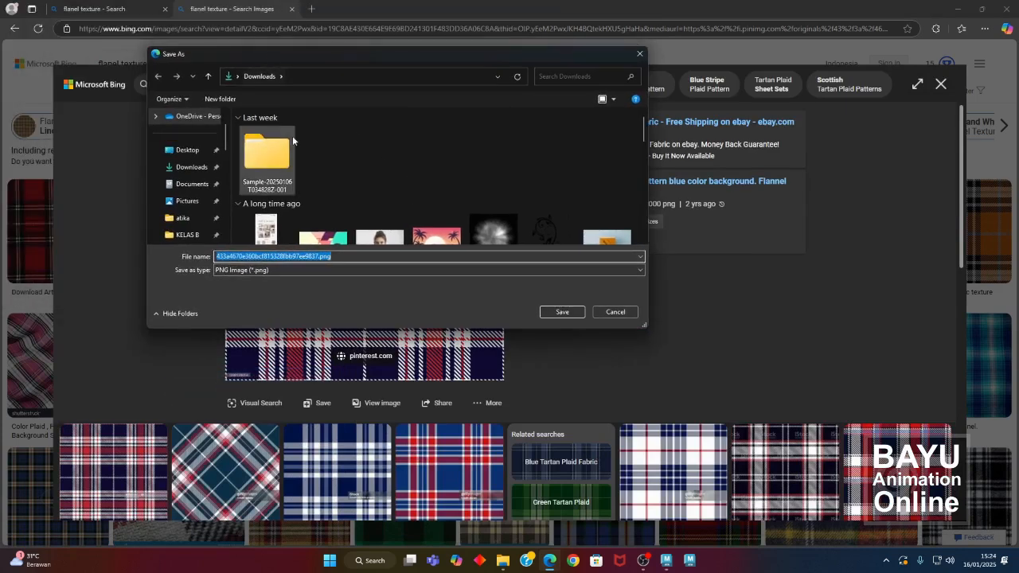
Choose the sourceimages folder of BAYU_MDL_2025, inside _BAYU_dataset on drive D, as the save location.
left_click_drag(226, 143, 225, 197)
left_click(209, 204)
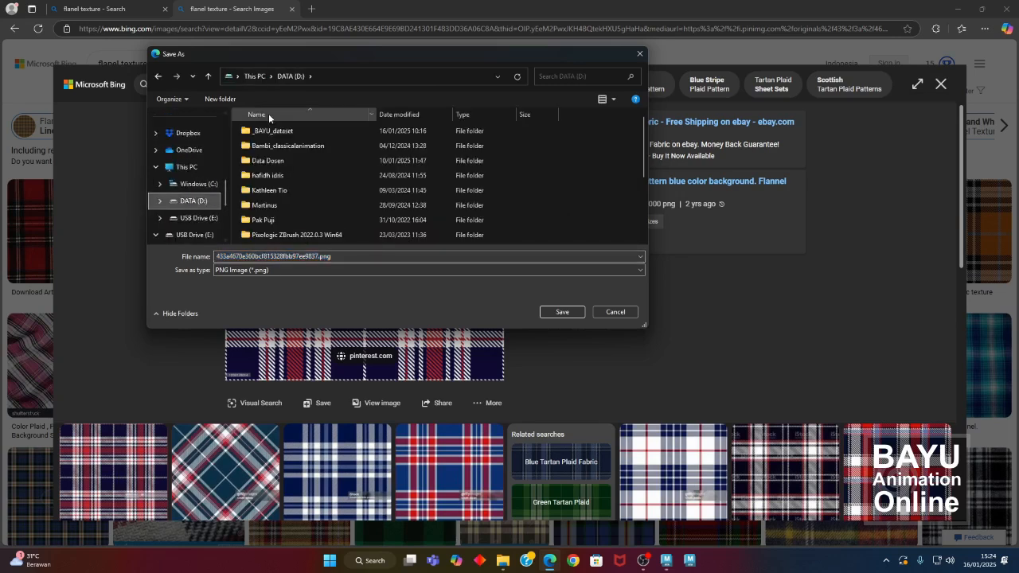
double_click(275, 131)
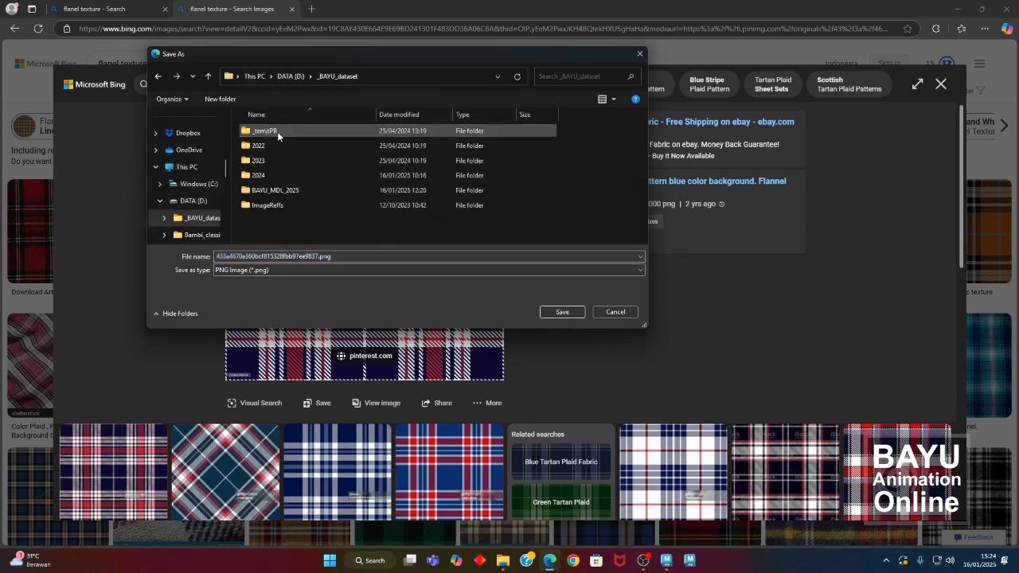
double_click(274, 190)
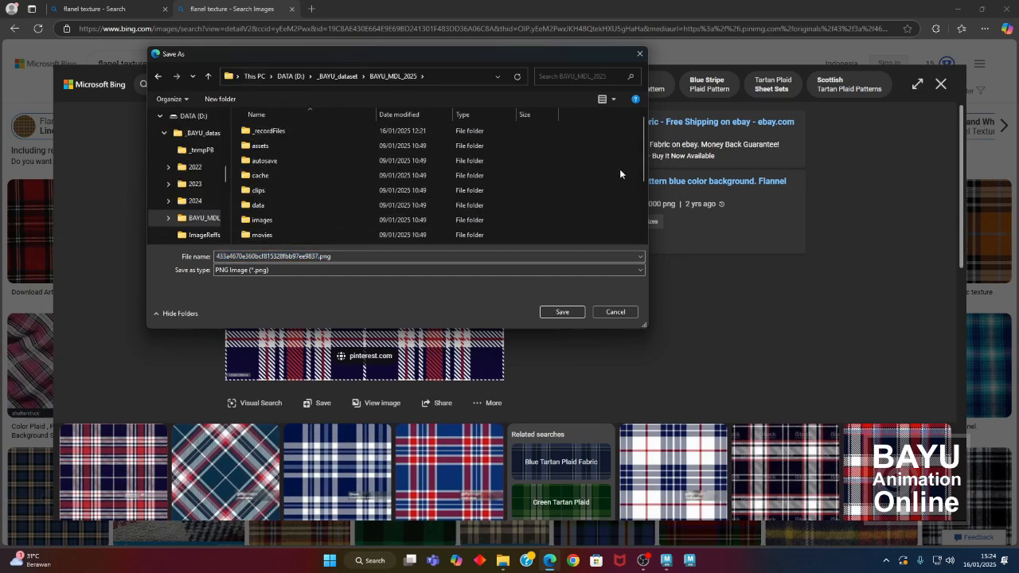
left_click_drag(644, 133, 638, 194)
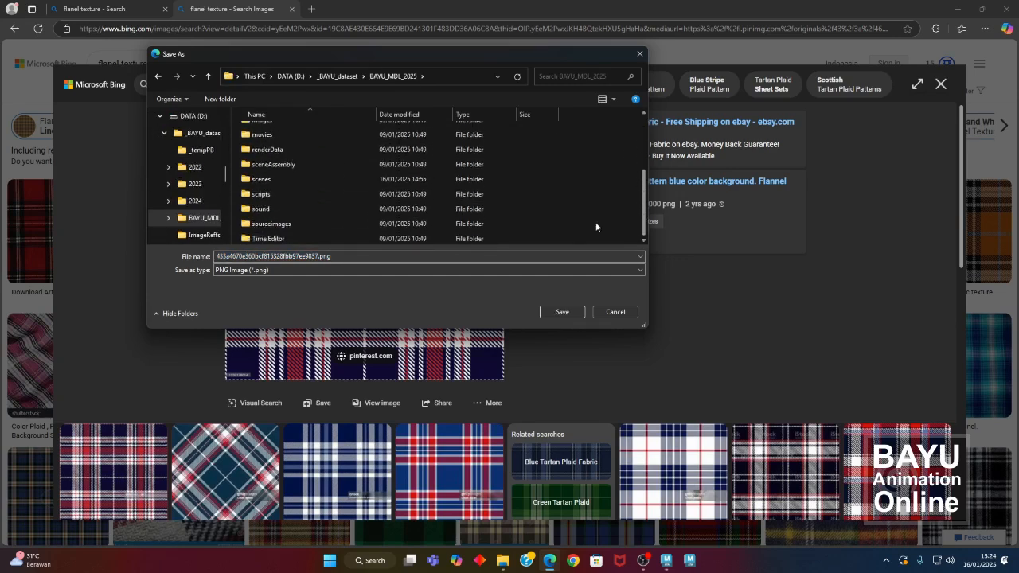
double_click(317, 224)
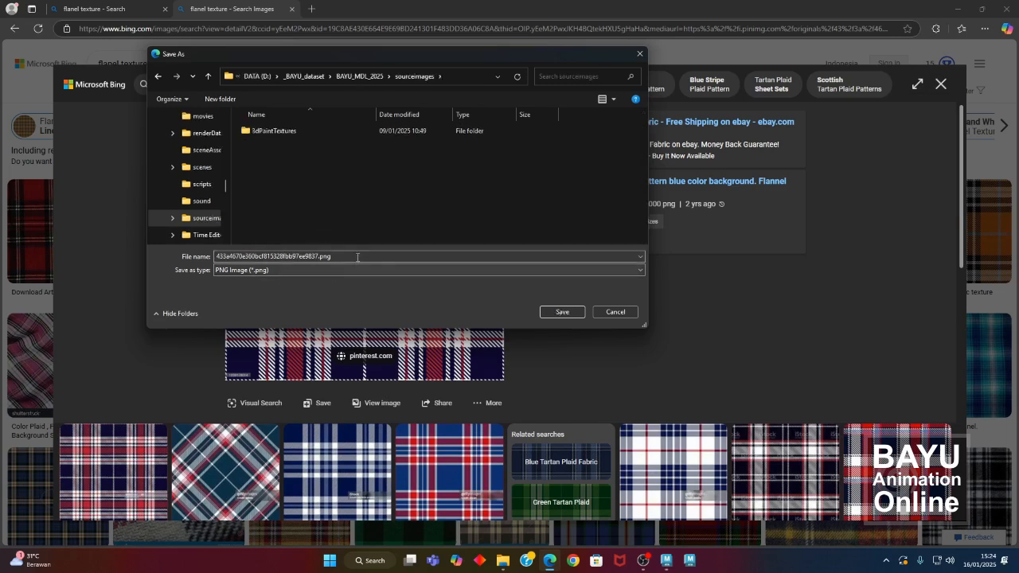
Save the tartan image under the name flanel_01.png and close its preview.
left_click(413, 255)
key("shift+Left")
key("shift+Left")
key("shift+Left")
key("shift+Left")
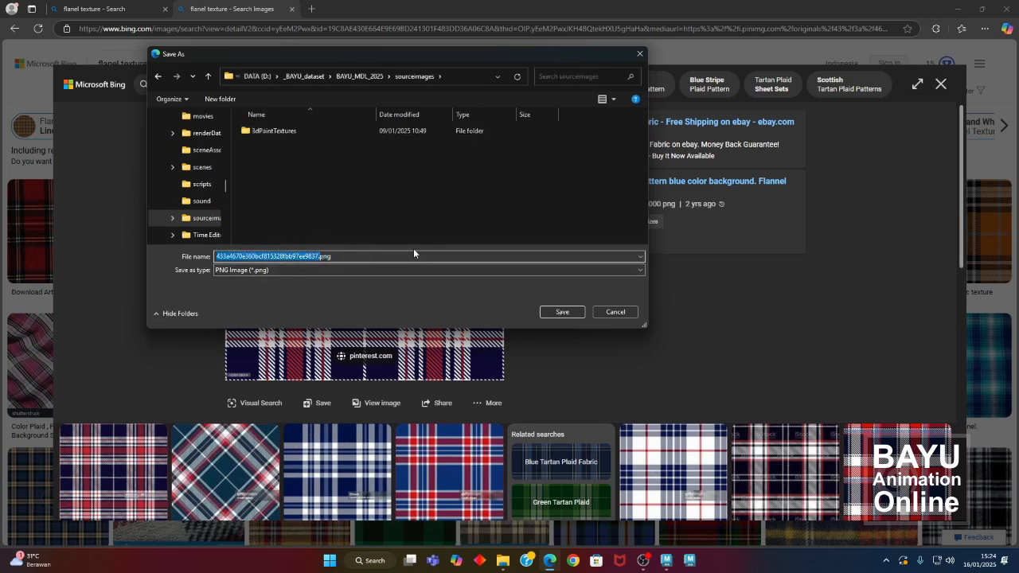
type("flanel_01")
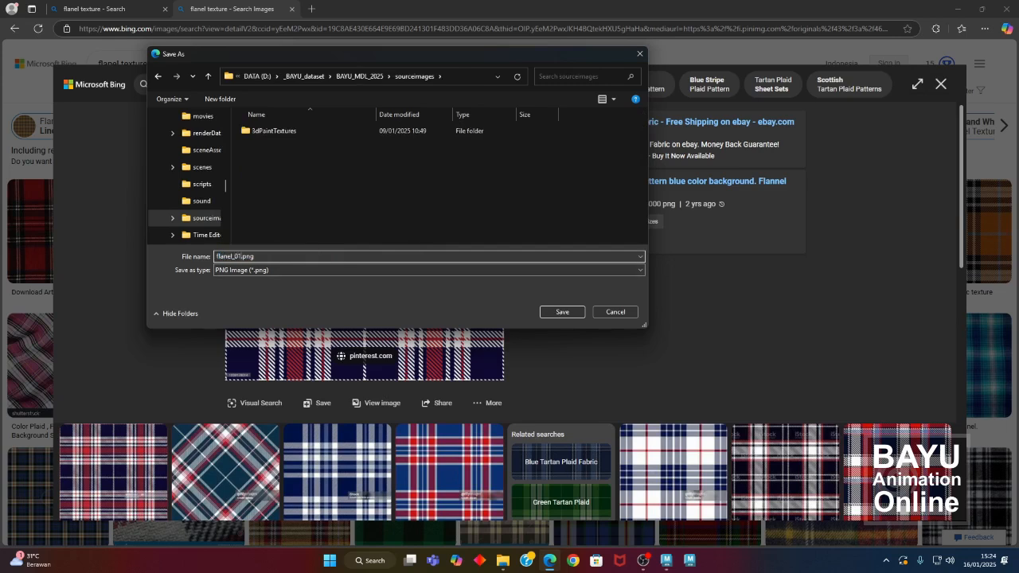
left_click(566, 316)
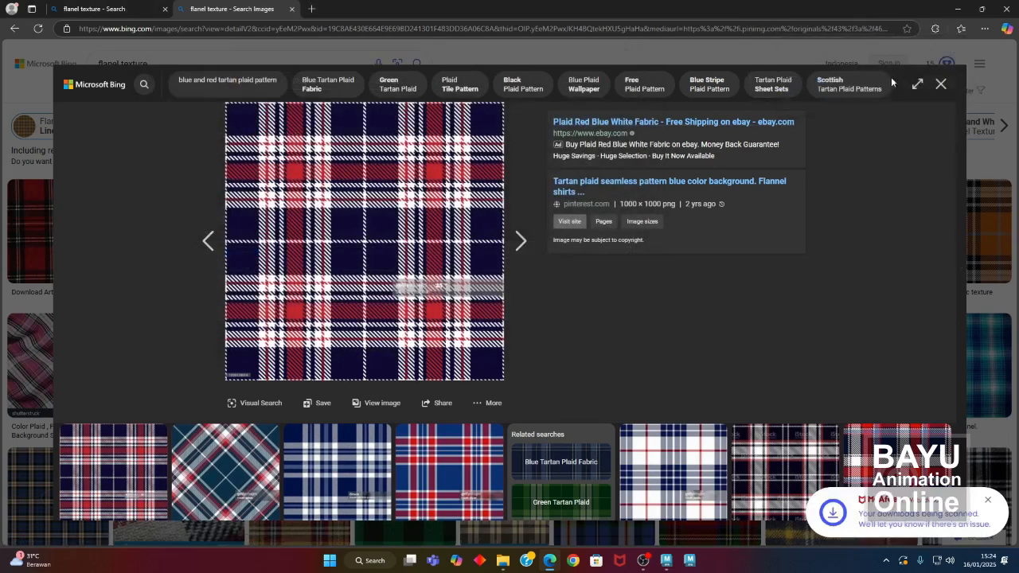
left_click(937, 86)
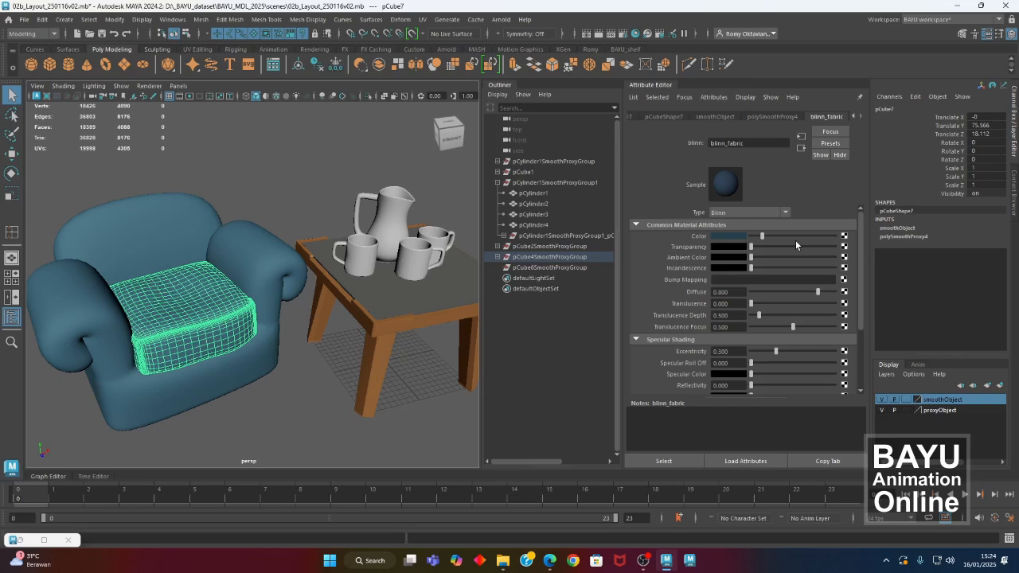
Back in Maya, connect a File texture to the blinn_fabric color and load flanel_01.png as its image.
left_click(844, 236)
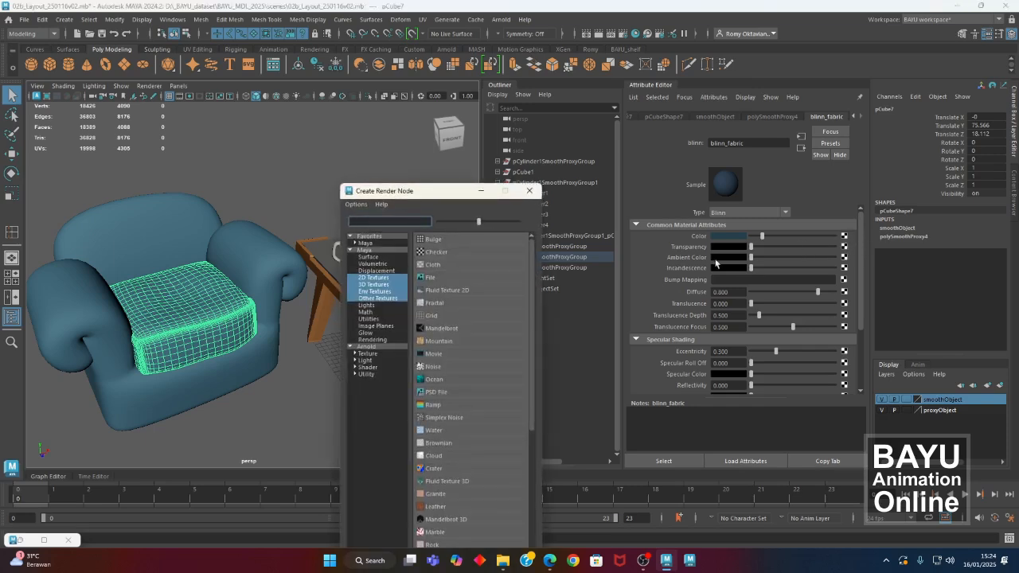
left_click_drag(423, 195, 336, 131)
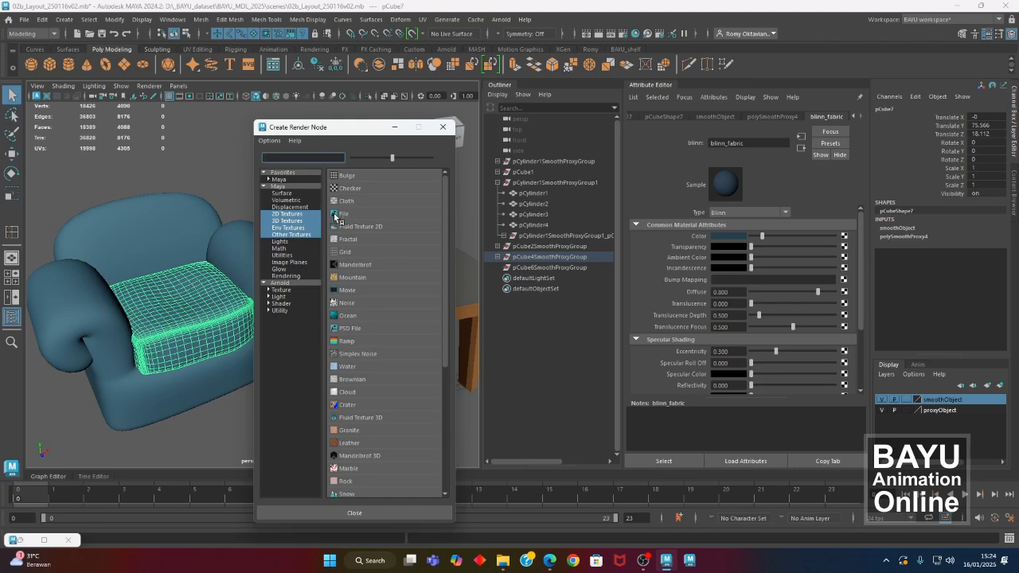
left_click(336, 215)
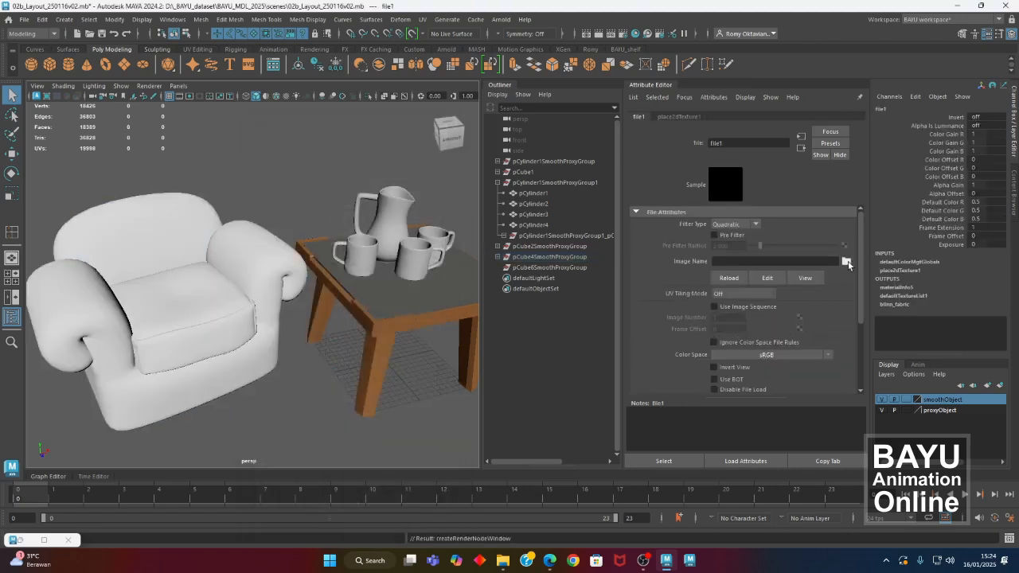
left_click(846, 261)
left_click(143, 177)
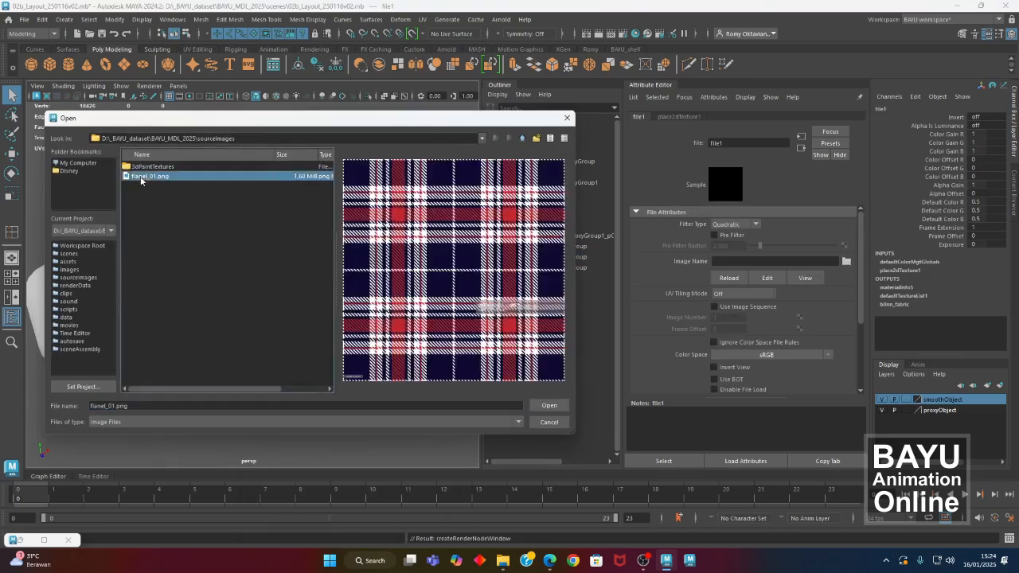
left_click(557, 406)
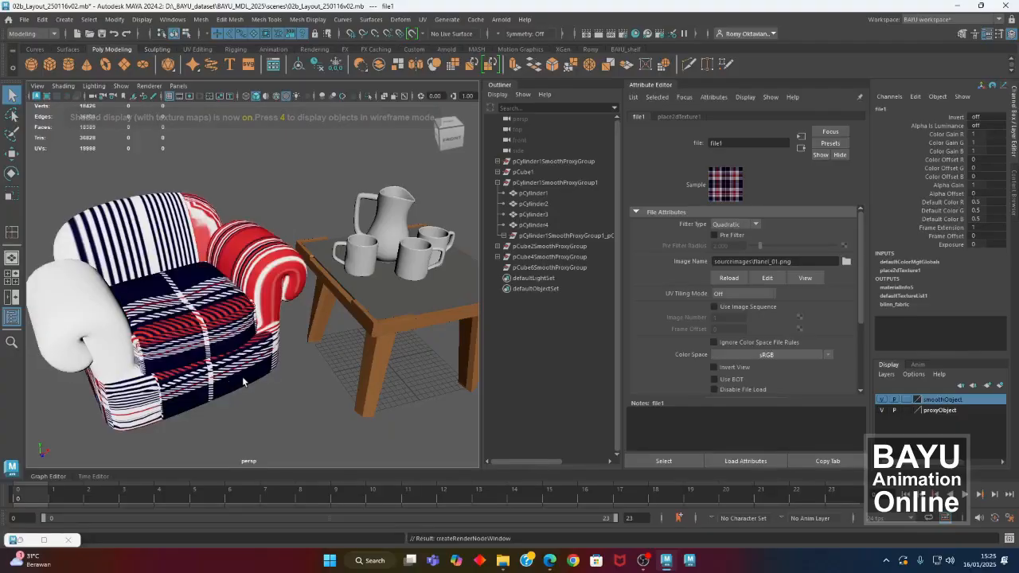
Try to apply an Automatic UV projection with 6 planes to the armchair's seat cushion, with textures displayed.
mouse_move(217, 412)
left_mouse_down("alt")
mouse_move(249, 385)
mouse_move(270, 383)
mouse_move(223, 370)
left_mouse_up("alt")
left_click(301, 414)
left_click(239, 305)
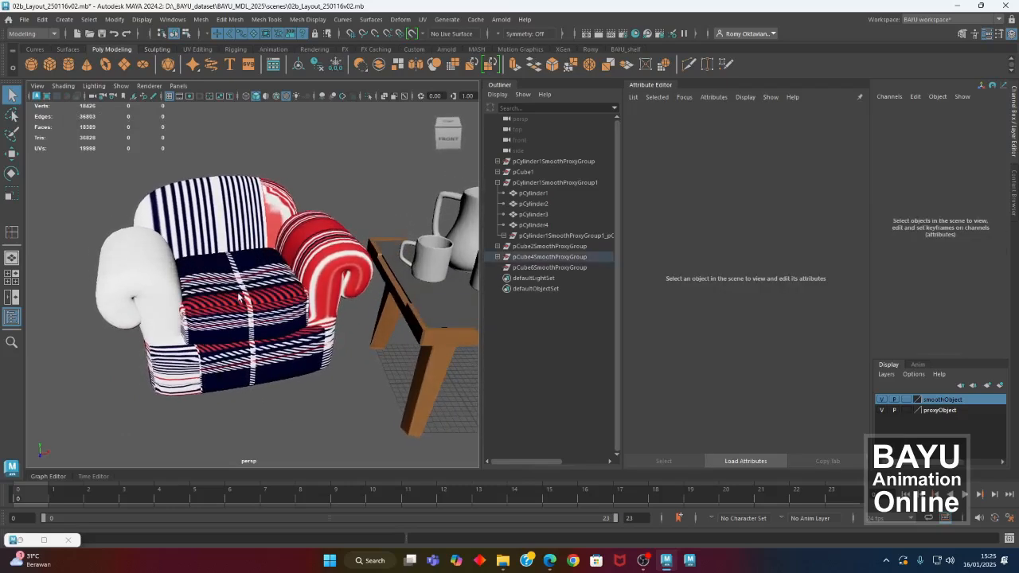
left_click_drag(262, 339, 216, 322, "alt")
scroll(217, 322, "up", 5)
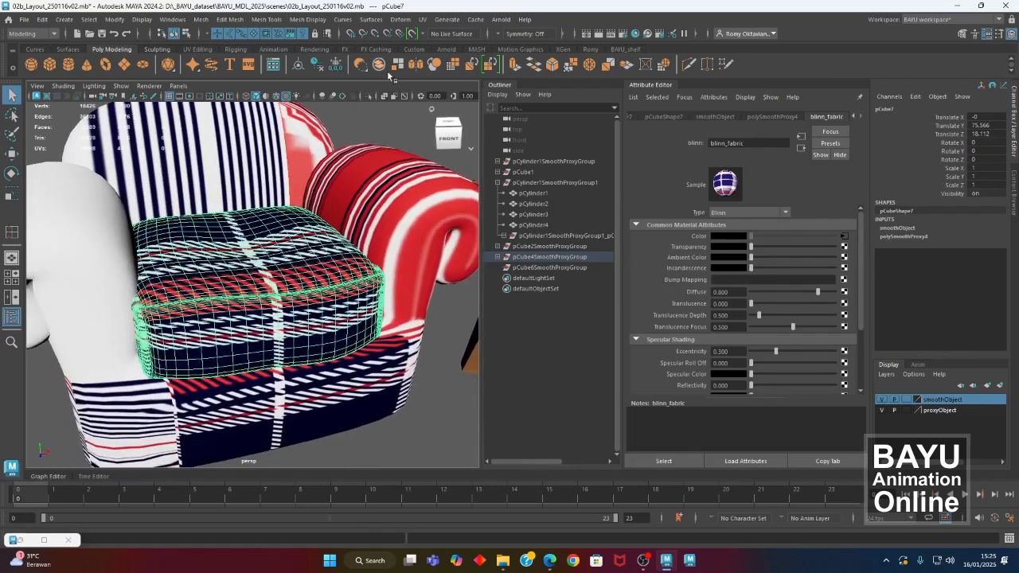
left_click(422, 20)
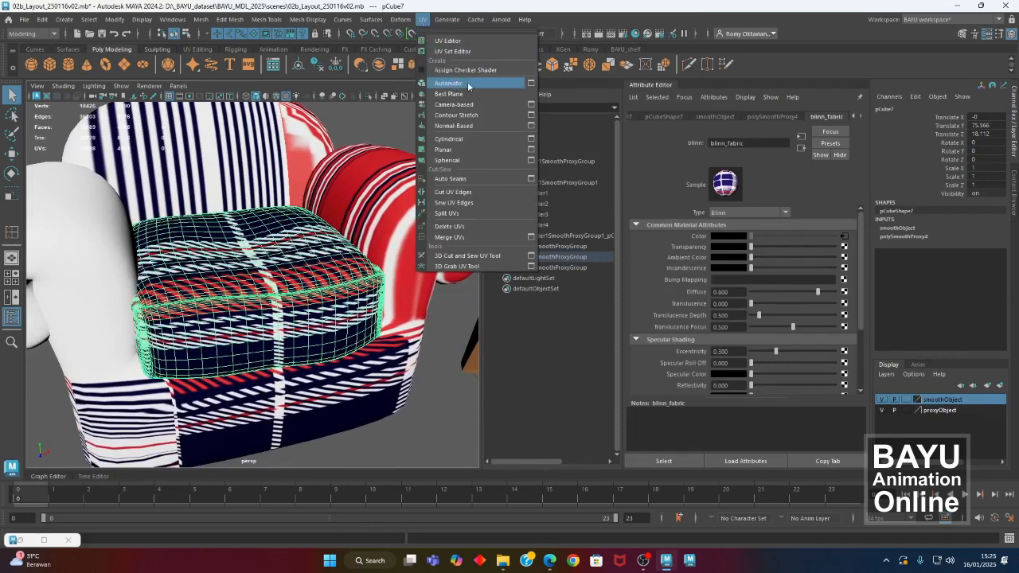
left_click(531, 83)
left_click_drag(512, 130, 574, 133)
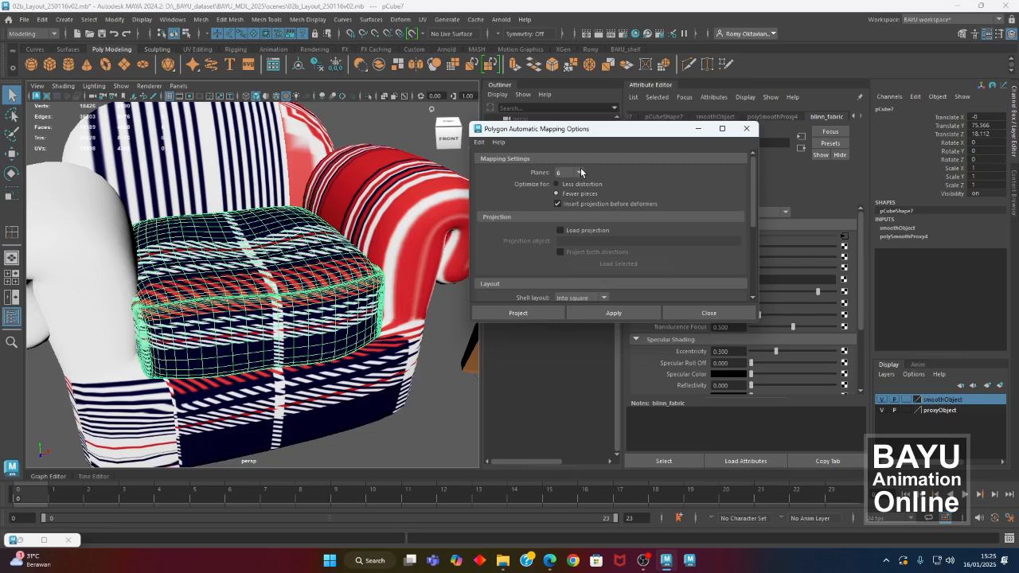
left_click(542, 315)
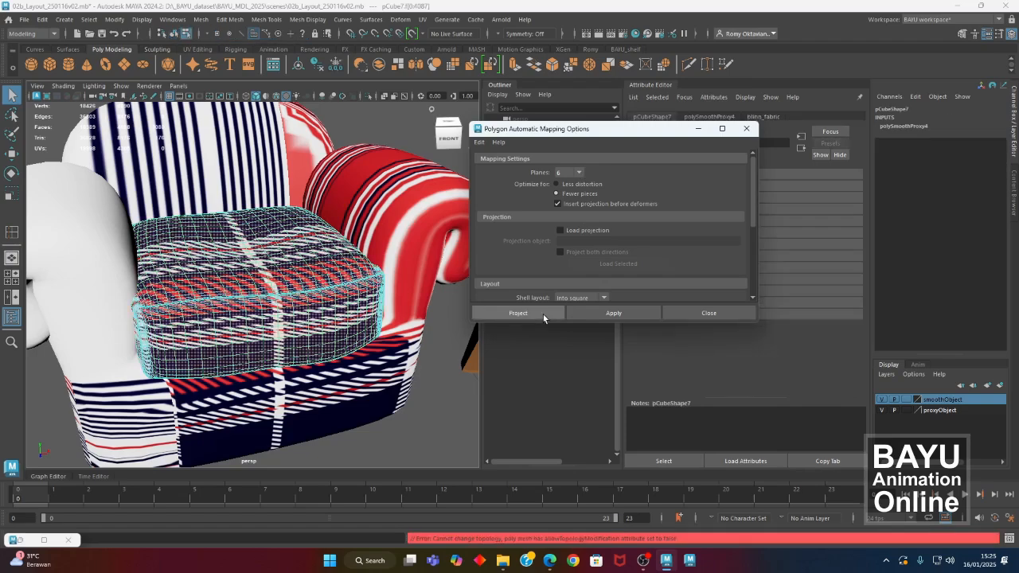
Close the automatic mapping options and select the armchair's seat cushion as a whole object.
left_click_drag(319, 307, 253, 322, "alt")
scroll(252, 328, "down", 4)
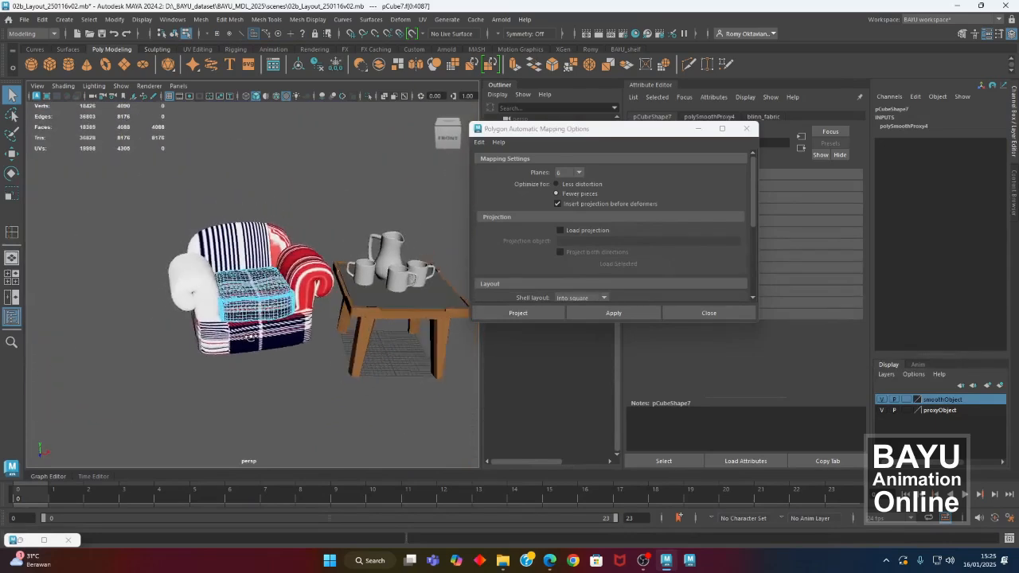
left_click(706, 313)
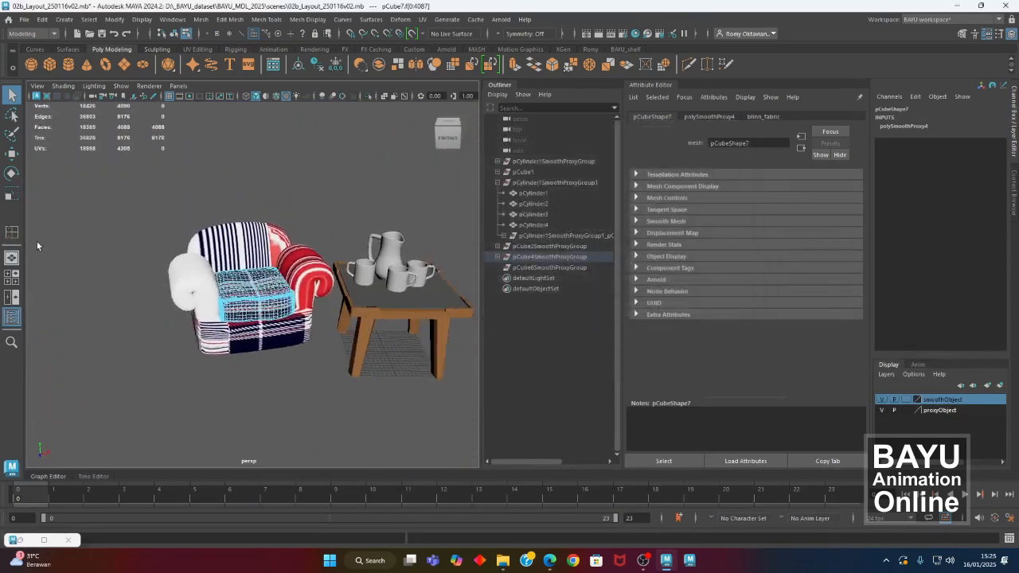
left_click_drag(48, 242, 113, 250, "alt")
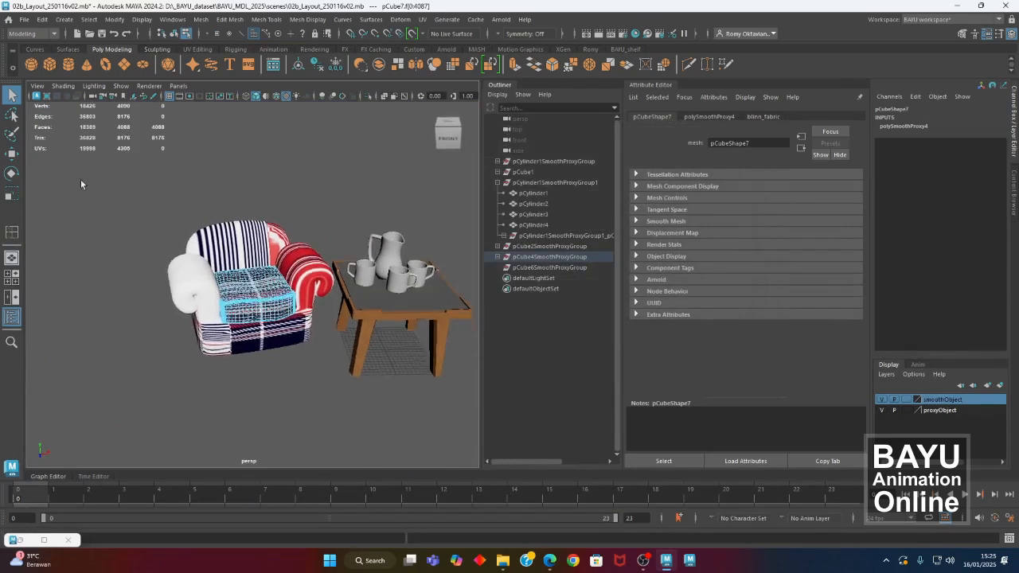
left_click(12, 153)
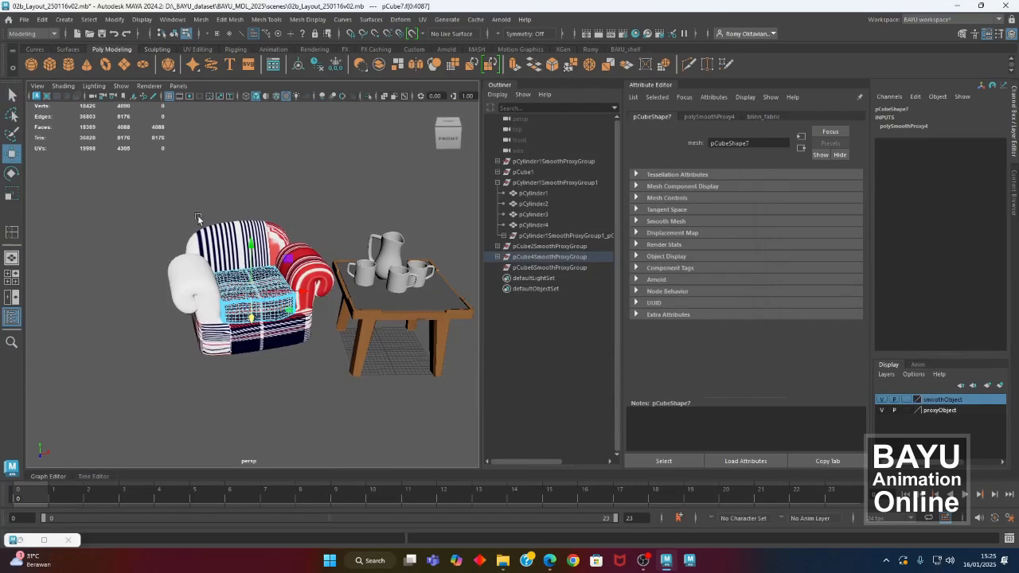
left_click_drag(207, 205, 251, 255, "alt")
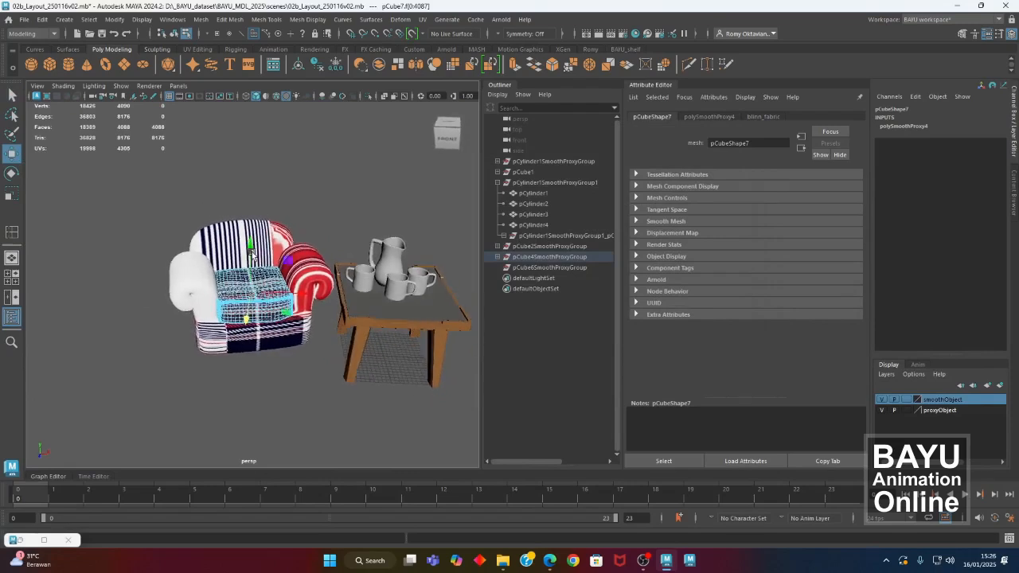
left_click(102, 307)
right_click_drag(295, 187, 342, 151)
left_click(341, 196)
left_click(260, 285)
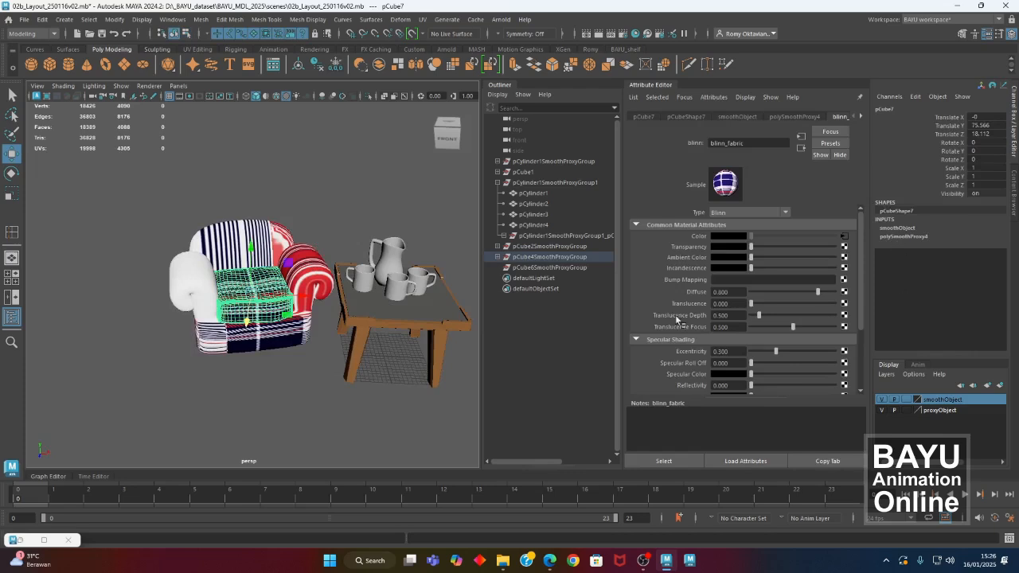
Turn on Allow Topology Mod in the mesh controls of the seat cushion's shape.
middle_click_drag(260, 332, 247, 351, "alt")
mouse_move(247, 351)
left_mouse_down("alt")
mouse_move(260, 360)
mouse_move(256, 350)
left_mouse_up("alt")
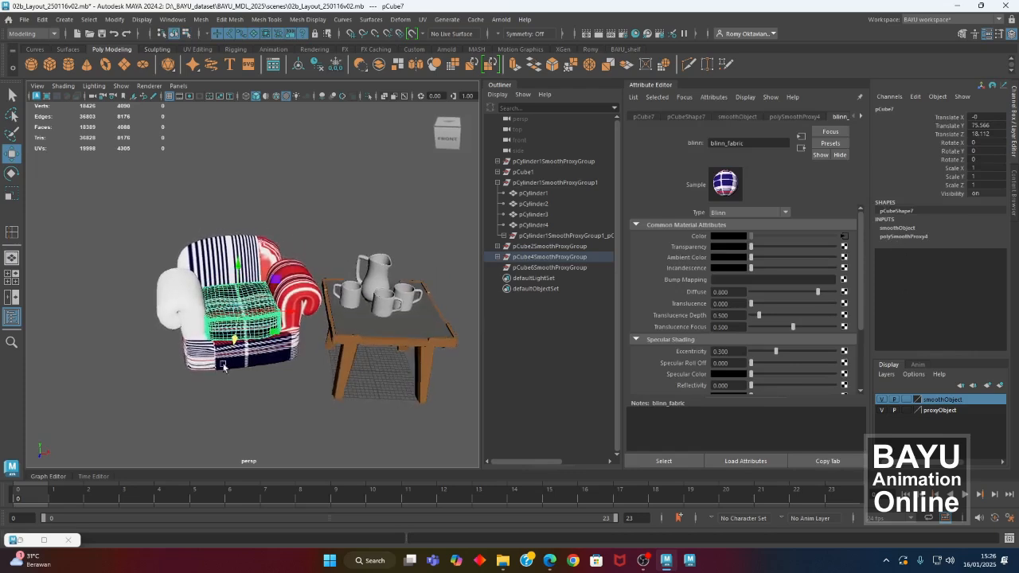
right_click_drag(223, 366, 310, 366, "alt")
middle_click_drag(310, 366, 266, 326, "alt")
left_click_drag(266, 327, 267, 316, "alt")
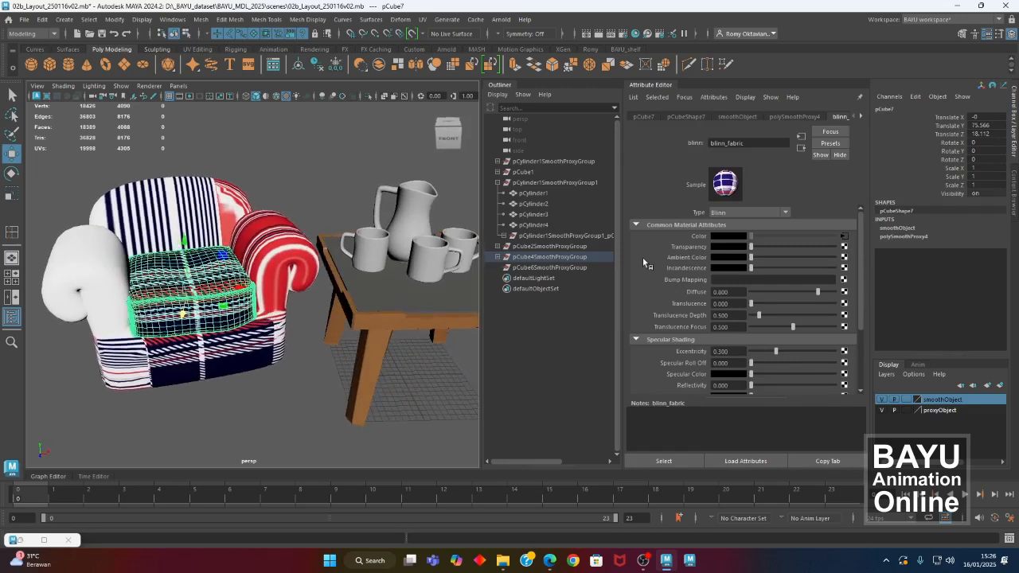
left_click(684, 117)
left_click(667, 198)
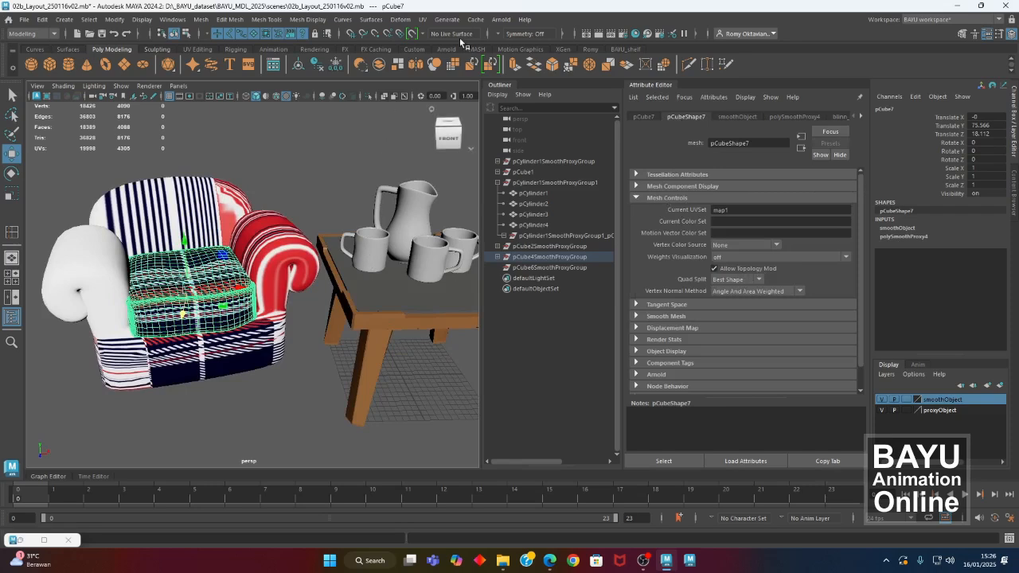
Apply an Automatic UV projection with 6 planes to the seat cushion and check the tartan on it.
left_click(421, 20)
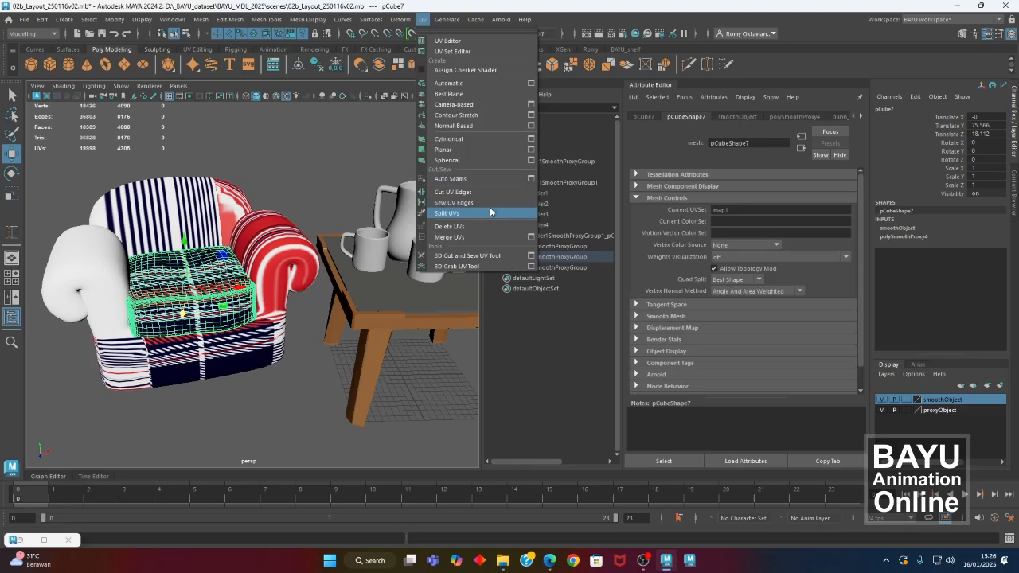
left_click(490, 85)
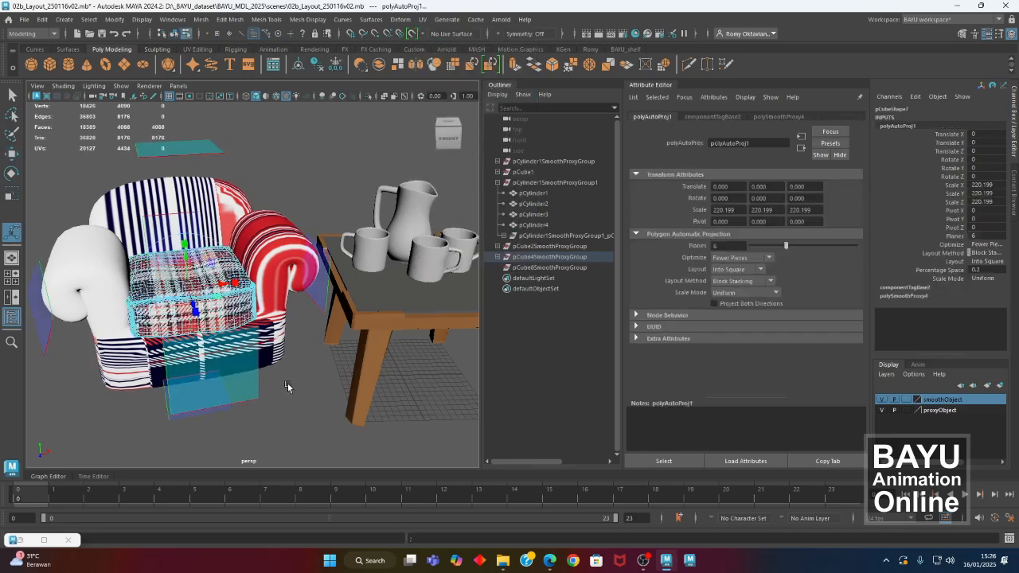
middle_click_drag(273, 388, 311, 379, "alt")
left_click_drag(311, 380, 294, 405, "alt")
right_click_drag(293, 405, 367, 385, "alt")
left_click_drag(247, 372, 287, 308, "alt")
scroll(209, 275, "down", 6)
Reselect the seat cushion alone in object mode and unparent it from its group.
right_click_drag(338, 151, 375, 135)
left_click(348, 204)
left_click_drag(348, 204, 309, 293, "alt")
left_click(320, 249)
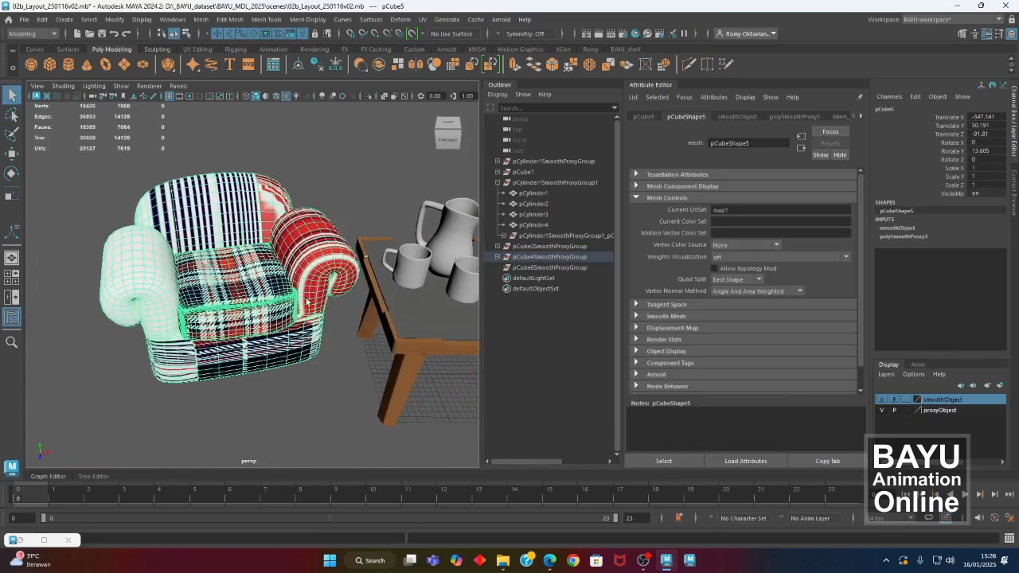
left_click(315, 198)
left_click(232, 285)
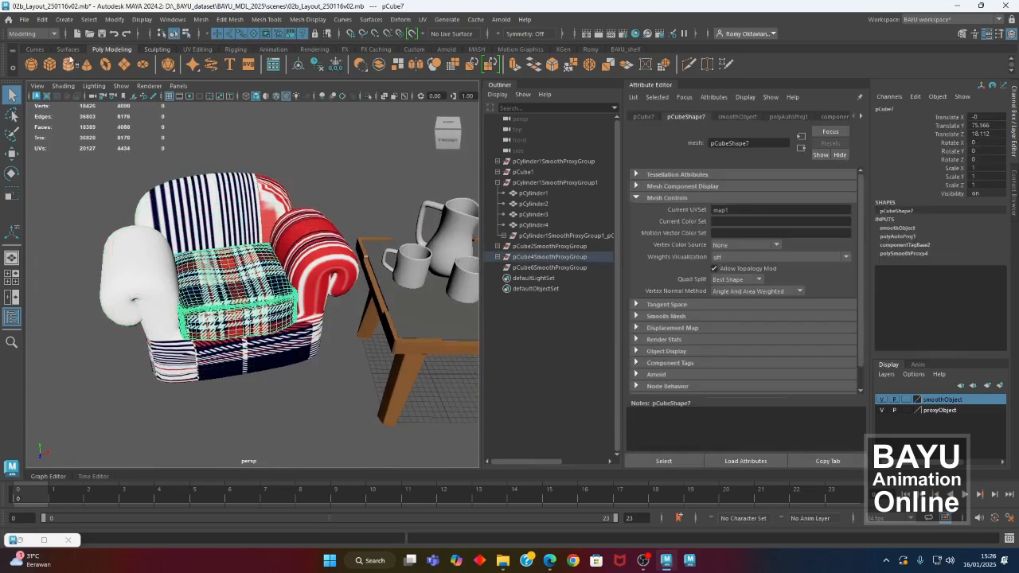
left_click(46, 26)
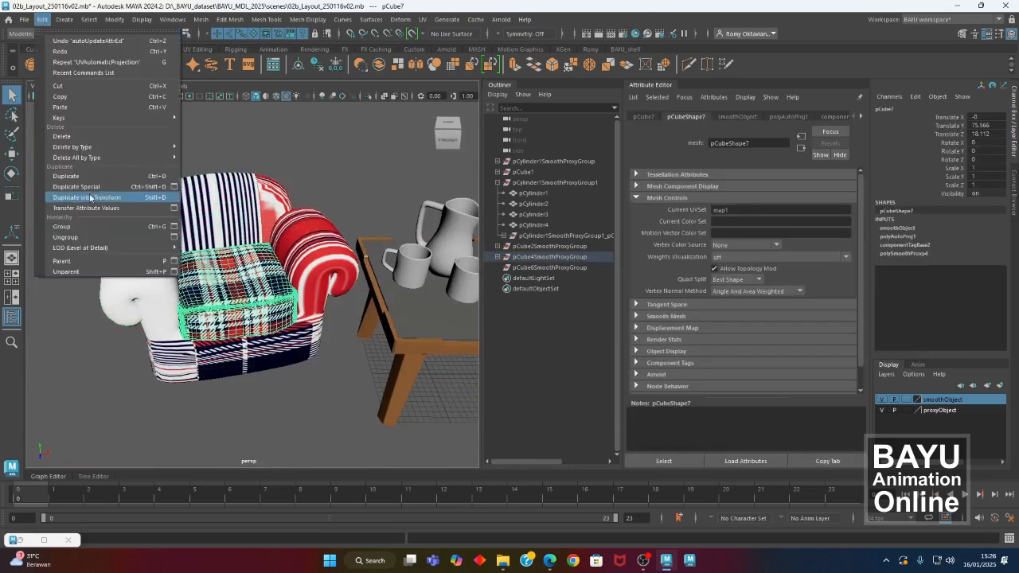
left_click(77, 269)
Try to apply an Automatic UV projection to the armchair body.
left_click(318, 204)
left_click(298, 250)
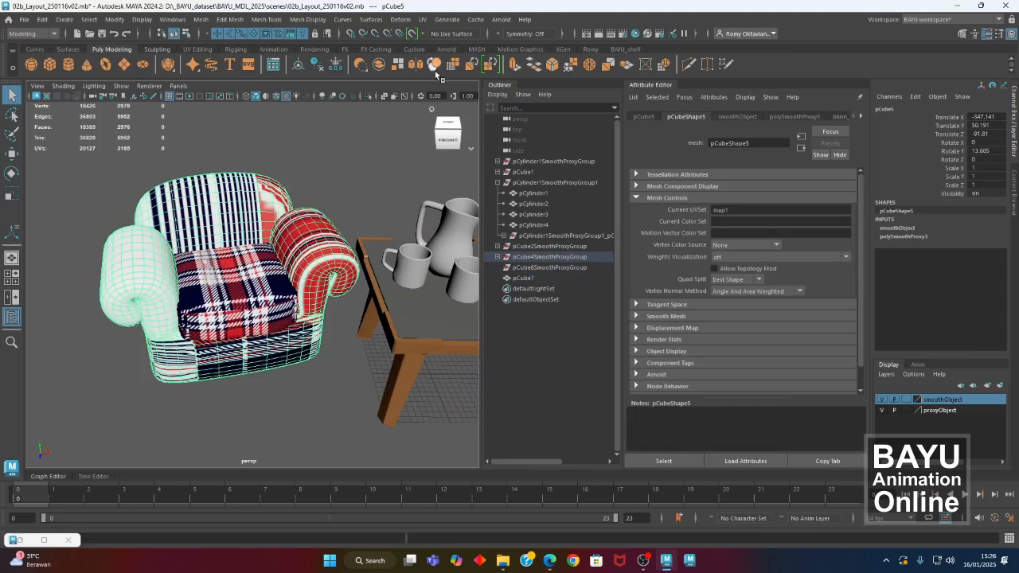
left_click(398, 19)
left_click(464, 75)
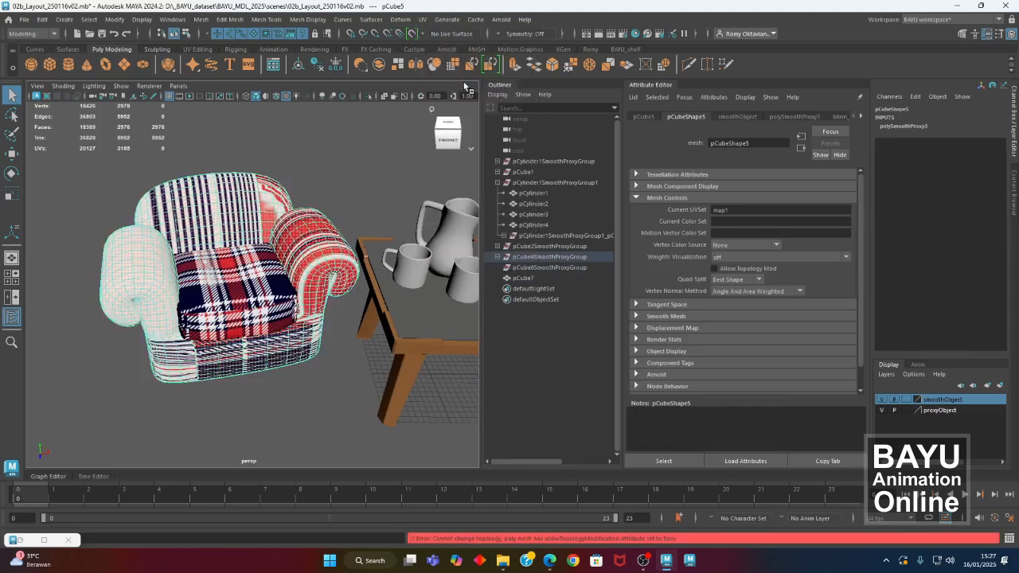
Return to object mode, select the armchair body and turn on Allow Topology Mod in its mesh controls.
right_click_drag(302, 144, 339, 109)
left_click(332, 155)
left_click(251, 200)
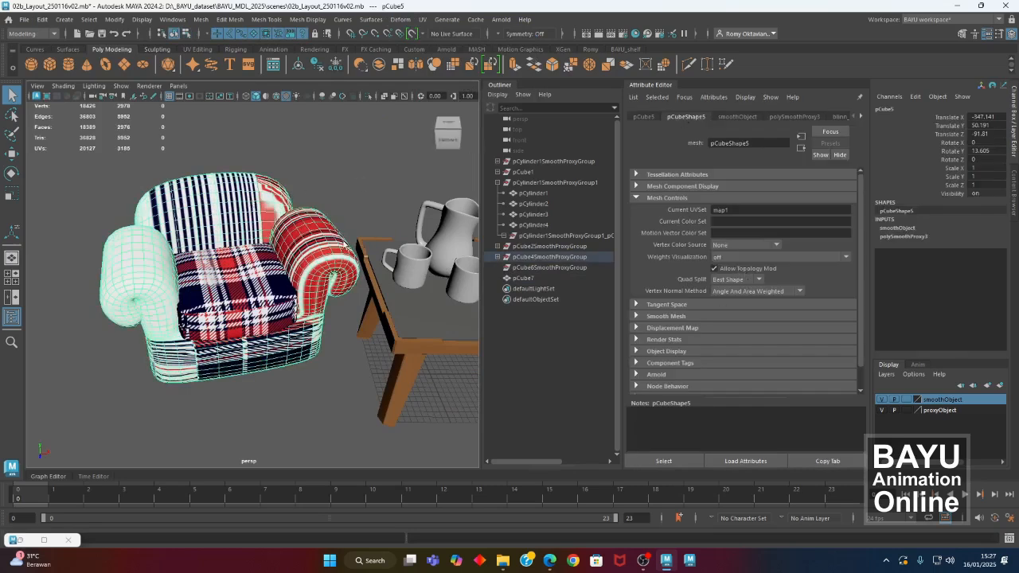
Apply an Automatic UV projection with 6 planes to the armchair body.
right_click_drag(303, 145, 335, 152)
left_click(334, 152)
left_click(247, 192)
left_click(423, 19)
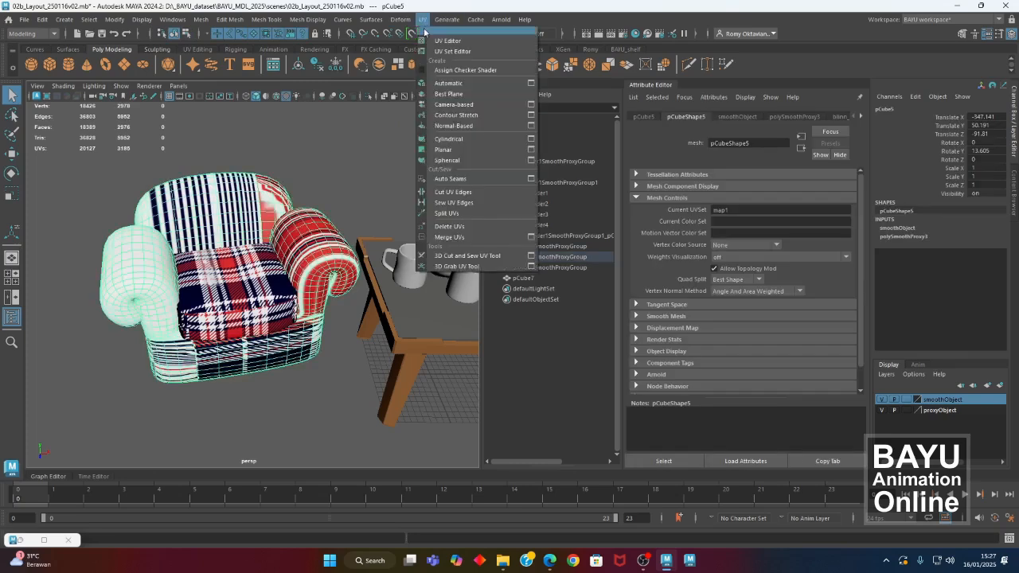
left_click(459, 82)
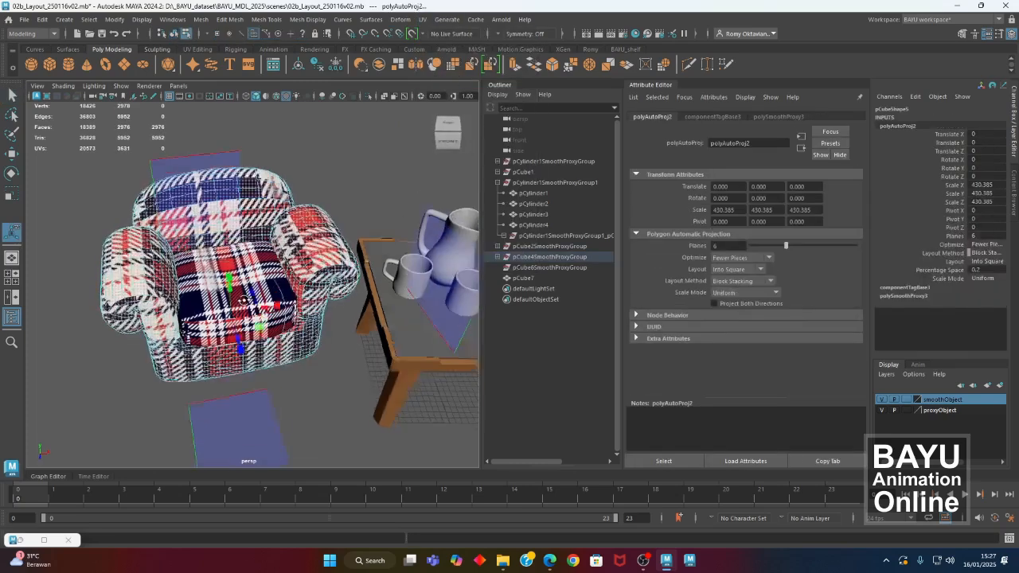
Narrow the armchair body's automatic projection to a Scale X of about 361.
left_click_drag(240, 305, 229, 278, "alt")
scroll(213, 334, "up", 3)
left_click_drag(213, 334, 253, 364, "alt")
key("ctrl+z")
left_click_drag(273, 317, 326, 350)
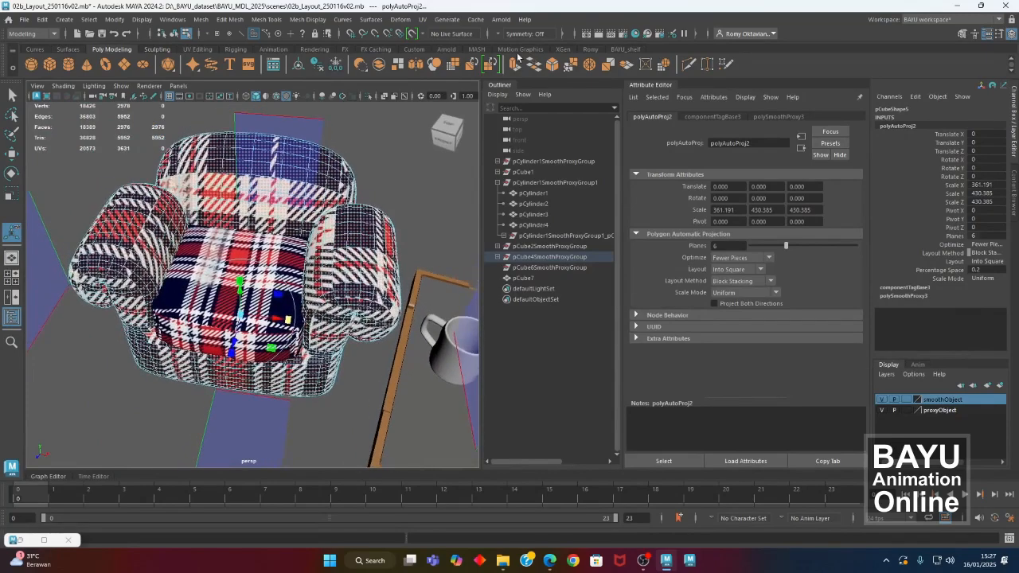
Collapse the Attribute Editor to enlarge the perspective view and open the UV Editor.
left_click(647, 86)
left_click_drag(325, 240, 248, 252, "alt")
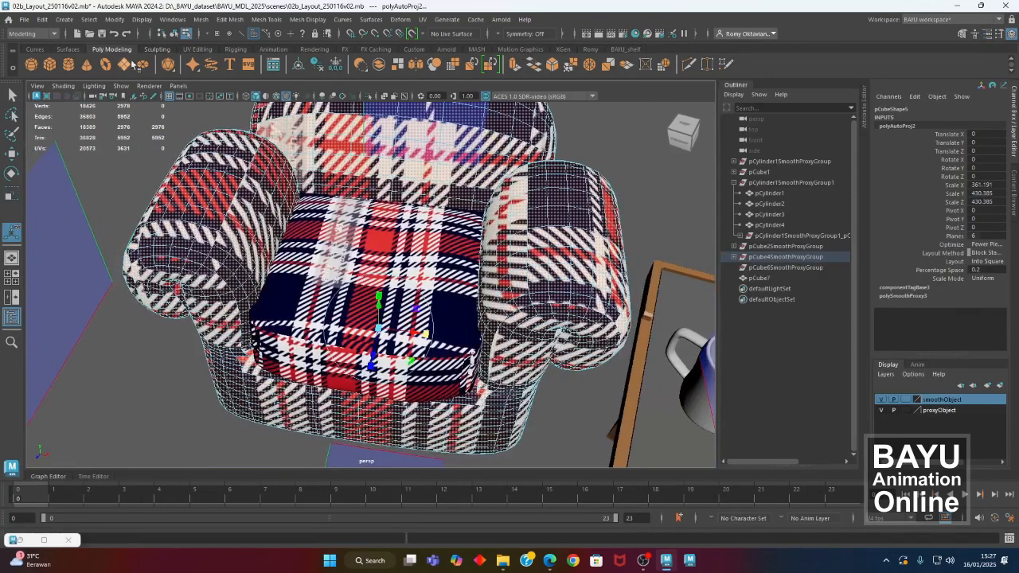
left_click(186, 20)
mouse_move(267, 93)
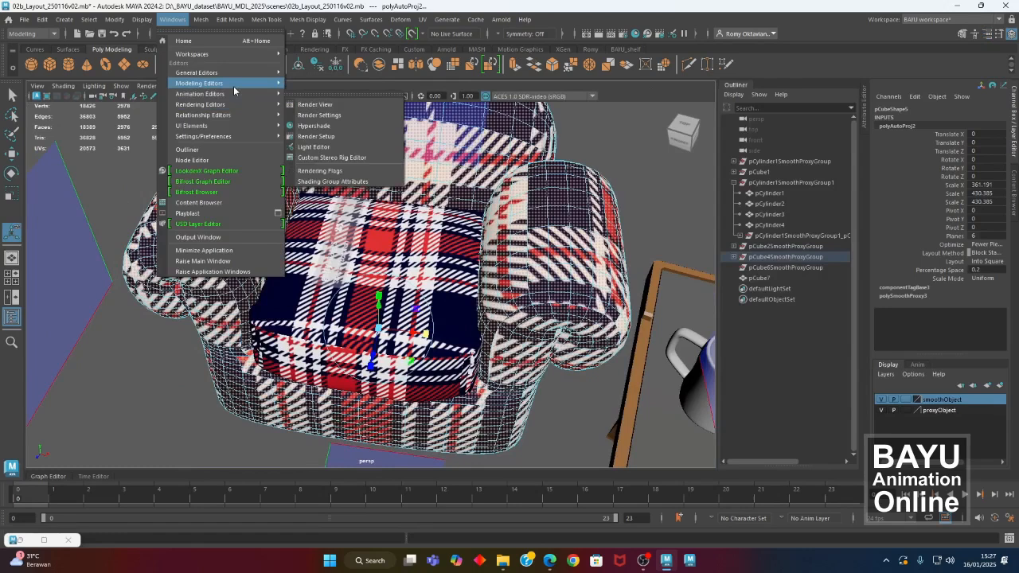
mouse_move(231, 108)
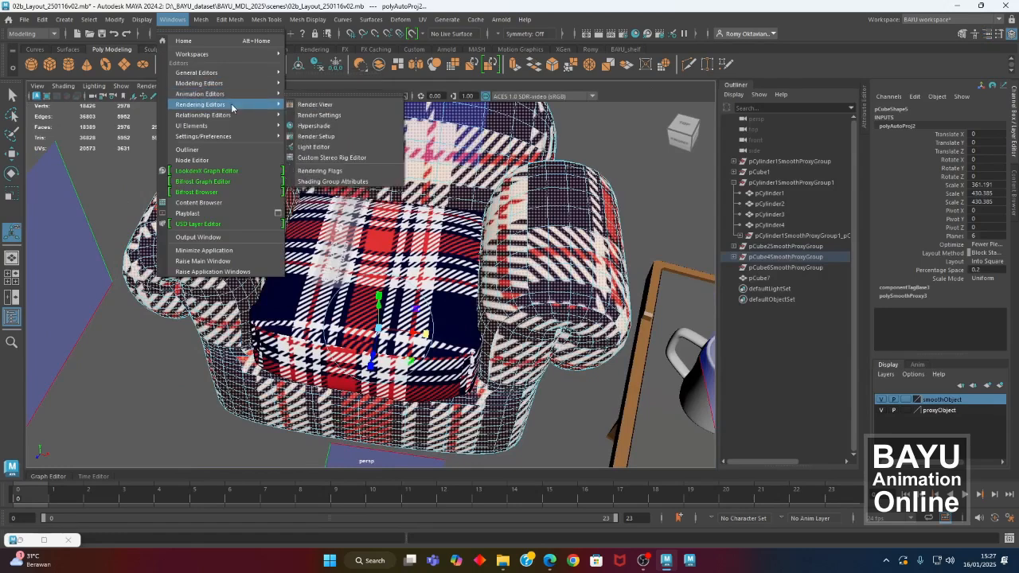
mouse_move(233, 75)
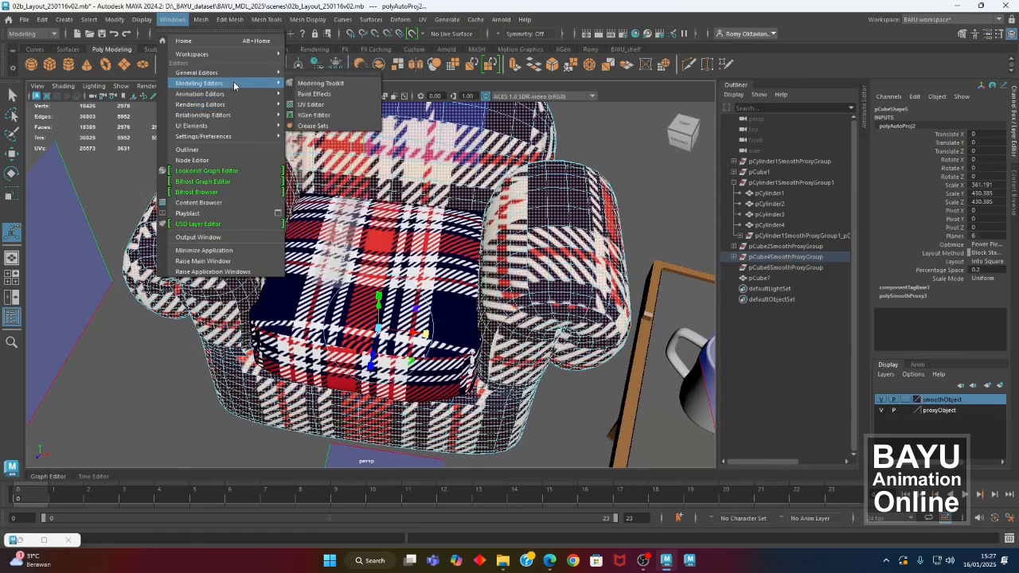
left_click(319, 106)
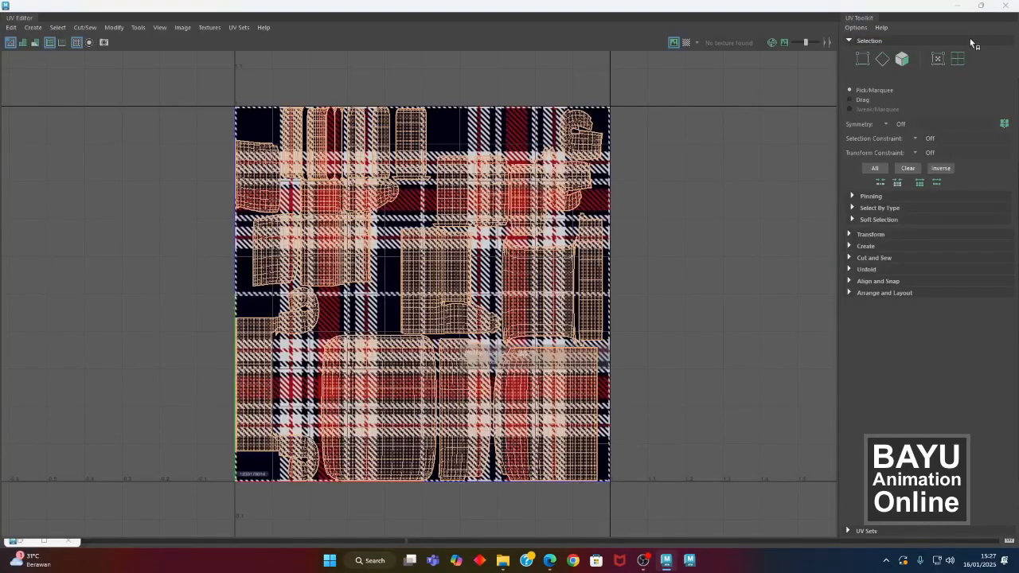
Dock the UV Editor and the UV Toolkit beside the perspective view, narrowing them to leave room for the model.
left_click(980, 6)
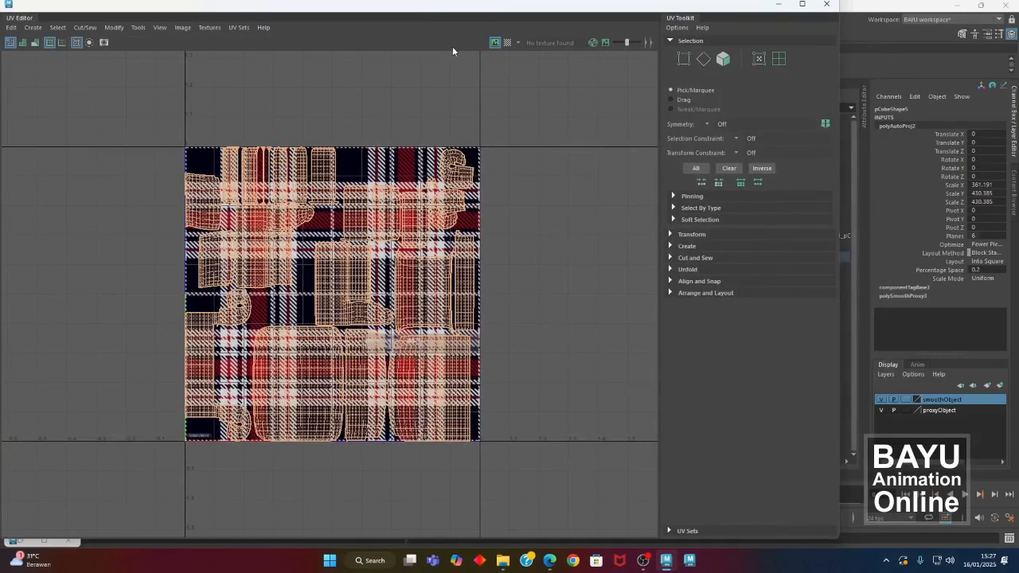
left_click_drag(466, 7, 619, 159)
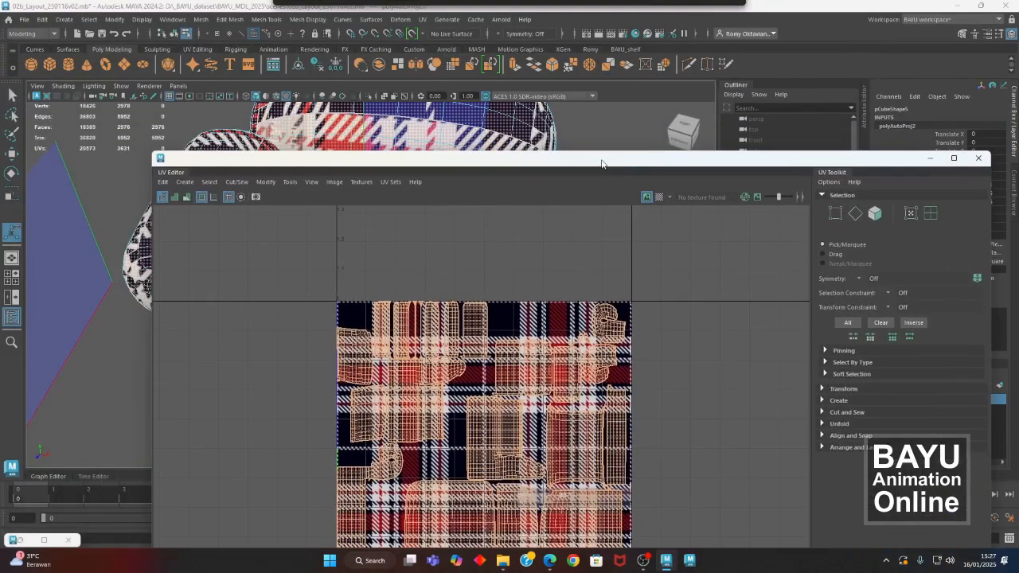
left_click_drag(171, 175, 26, 119)
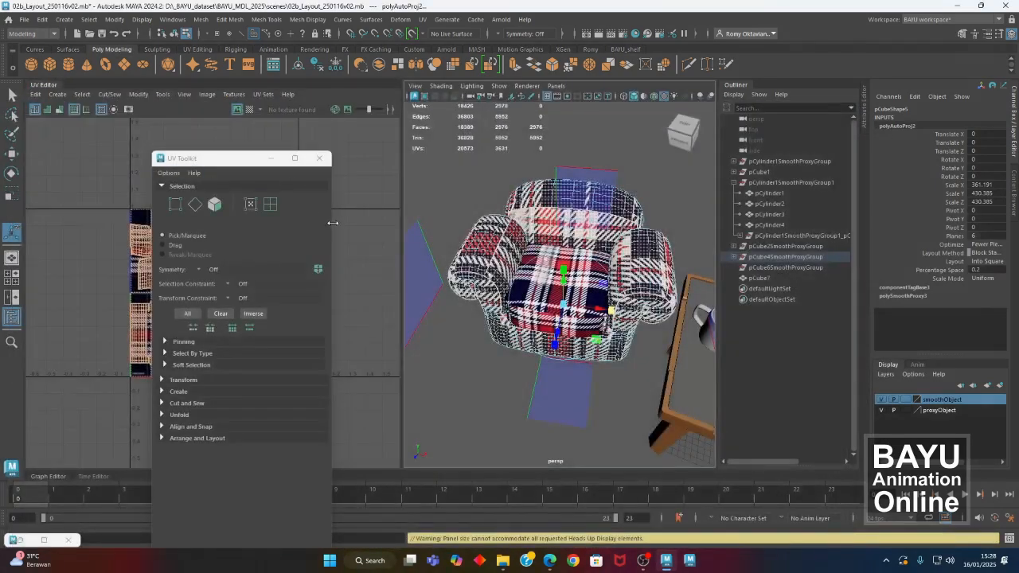
left_click_drag(205, 163, 254, 195)
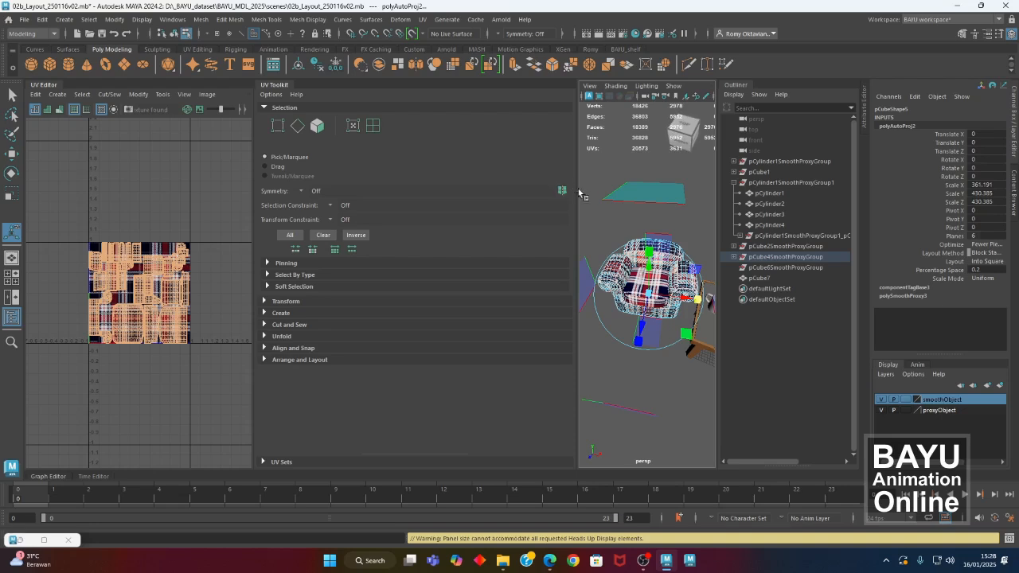
key("F11")
left_click_drag(578, 193, 392, 187)
scroll(136, 343, "up", 5)
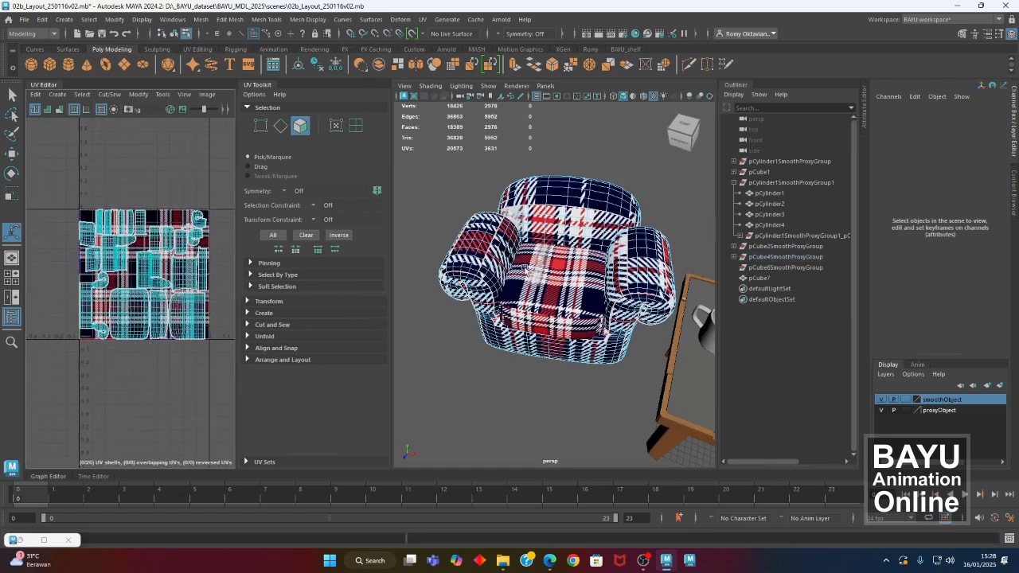
Reselect the armchair body in object mode and frame its layout in the UV Editor.
left_click_drag(525, 272, 516, 245, "alt")
right_click_drag(507, 170, 545, 149)
left_click(574, 152)
left_click(549, 201)
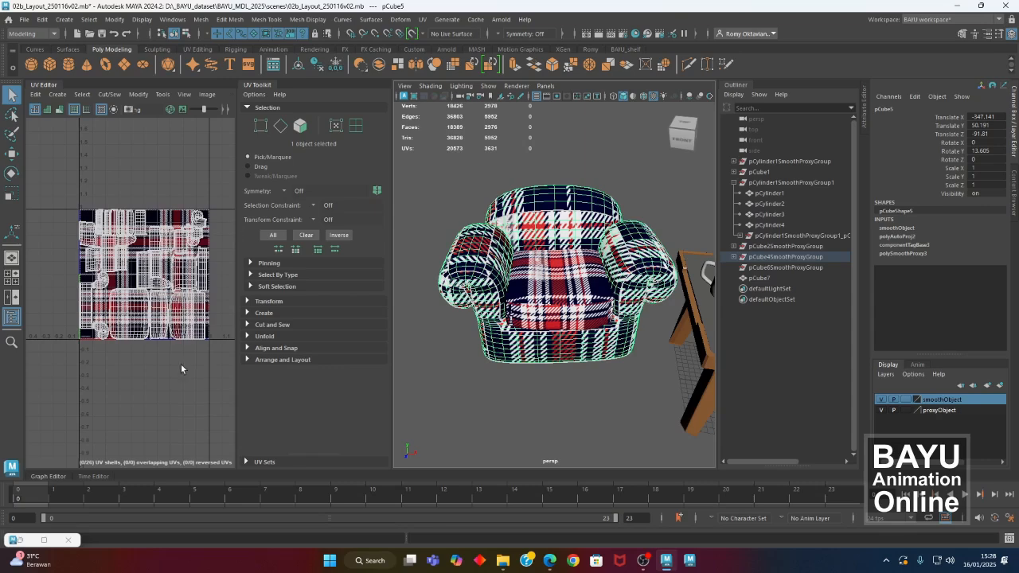
middle_click_drag(181, 369, 179, 378, "alt")
left_click_drag(521, 310, 519, 331, "alt")
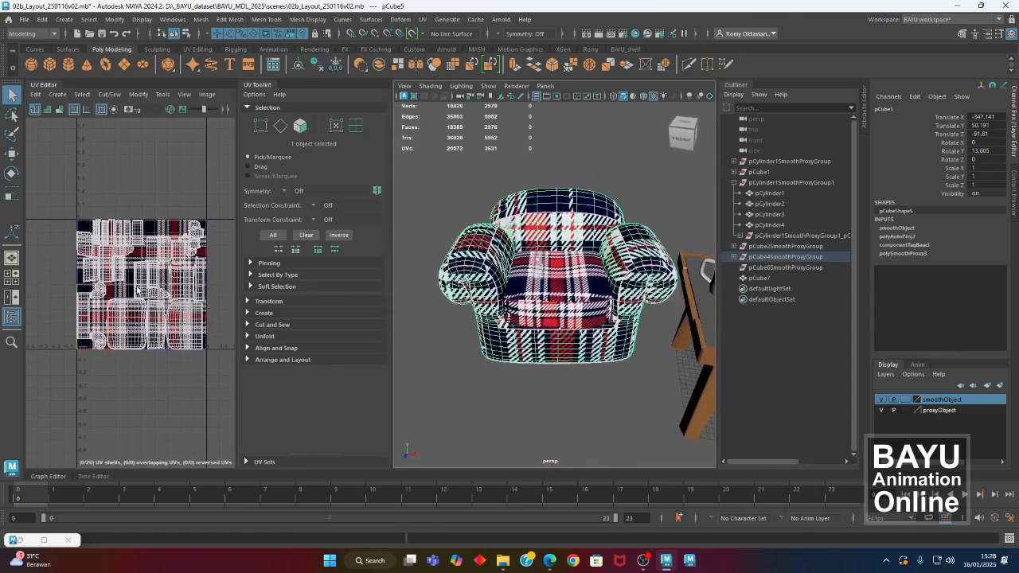
middle_click_drag(113, 299, 116, 298, "alt")
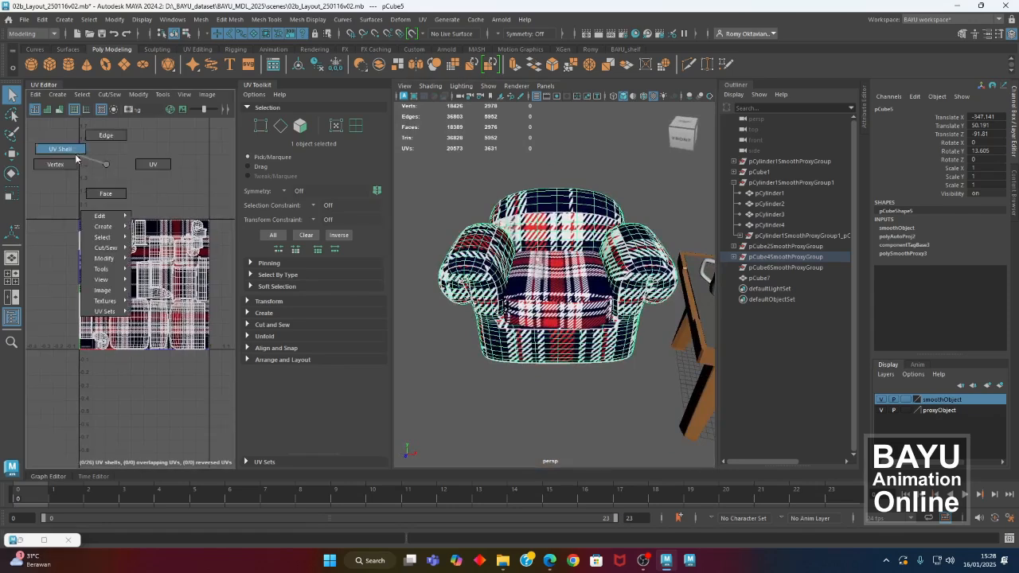
Select all UV shells of the armchair body and scale them up uniformly beyond the 0–1 tile, then return to object mode.
right_click_drag(106, 165, 67, 151)
left_click_drag(49, 176, 231, 397)
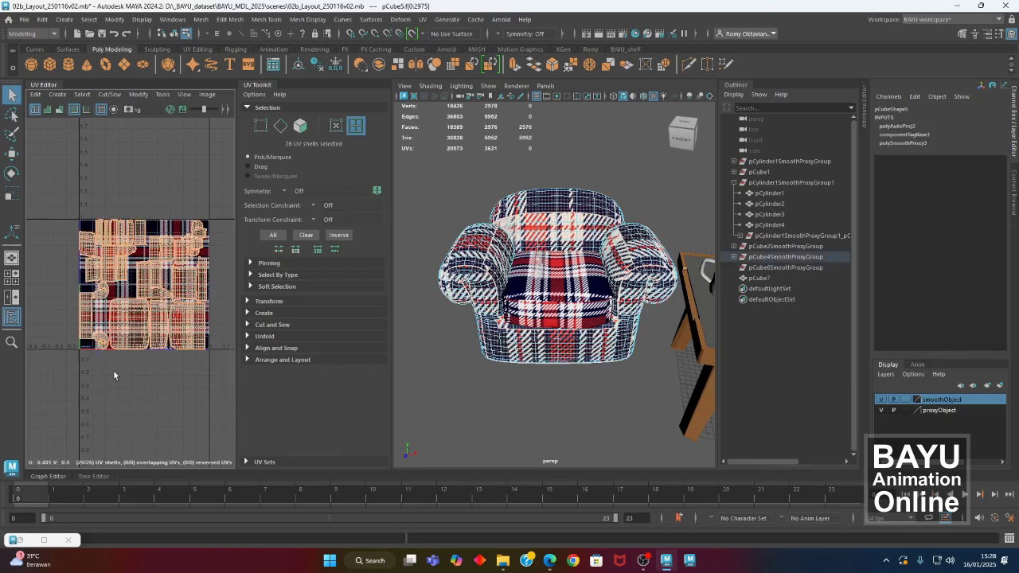
key("r")
left_click_drag(144, 289, 163, 291)
left_click_drag(402, 356, 450, 239, "alt")
right_click(446, 182)
right_click_drag(447, 183, 476, 169)
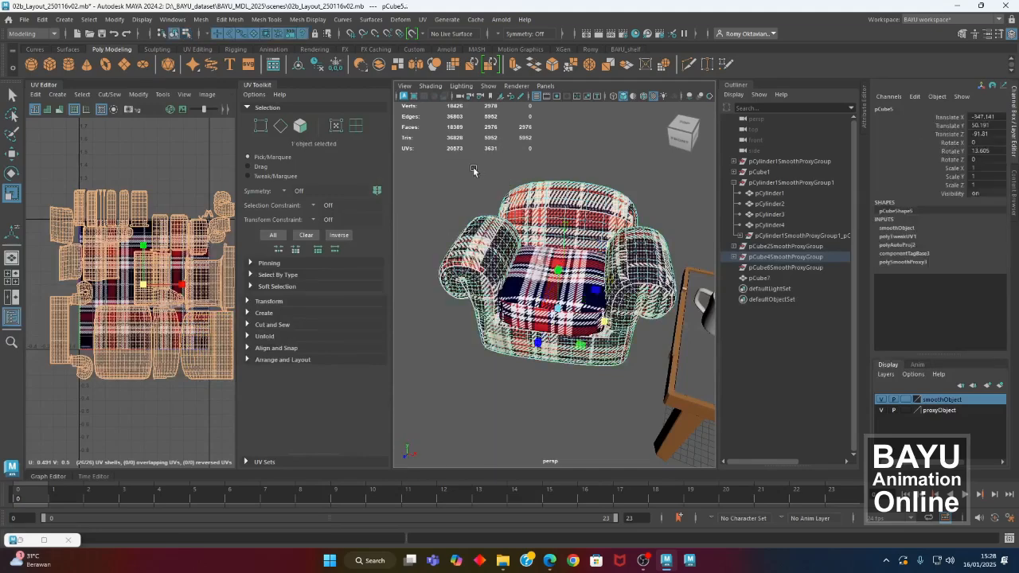
Deselect the armchair and collapse the UV Editor and UV Toolkit to enlarge the perspective view.
left_click(455, 183)
left_click_drag(450, 346, 510, 351, "alt")
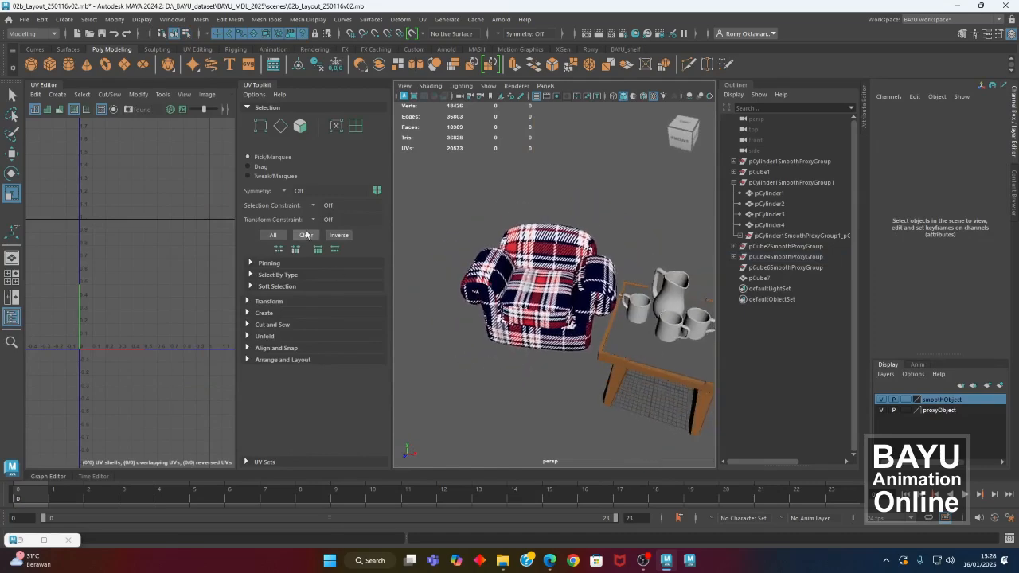
double_click(50, 85)
double_click(57, 87)
left_click_drag(408, 283, 426, 231, "alt")
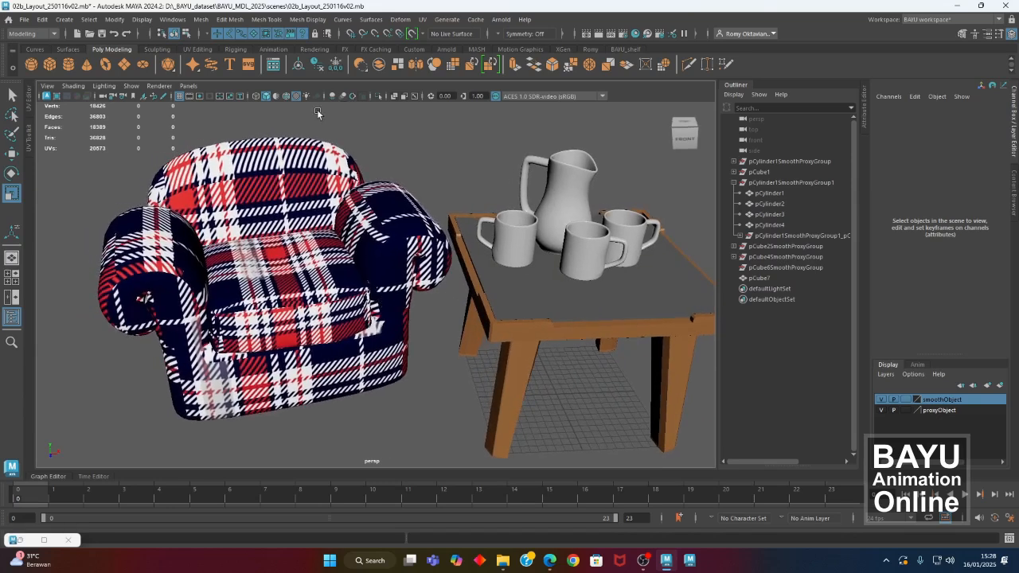
Turn on wireframe on shaded for the perspective view and view the armchair and table from the side.
left_click(287, 96)
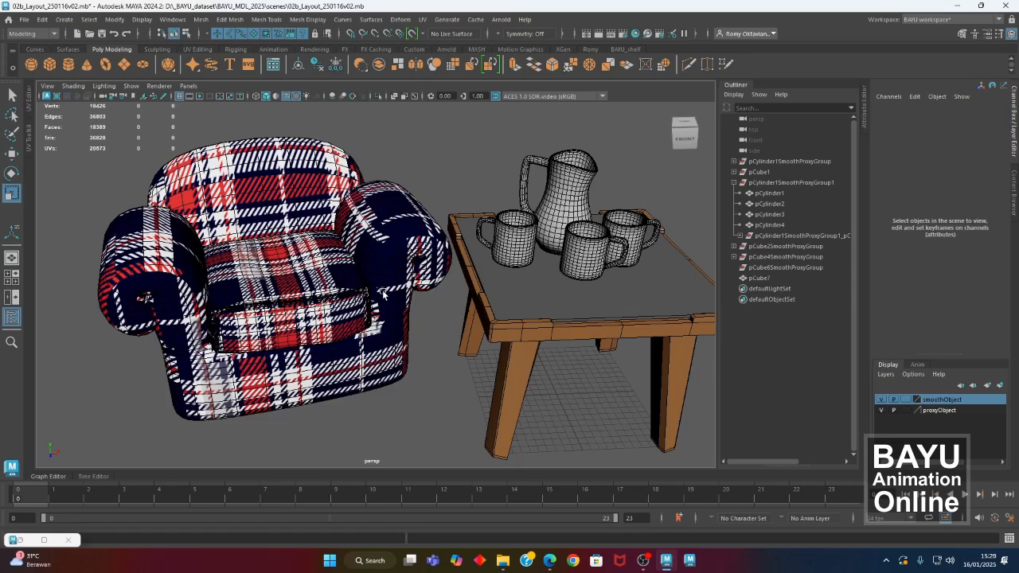
left_click_drag(508, 331, 373, 314, "alt")
right_click_drag(373, 314, 273, 333, "alt")
mouse_move(273, 333)
left_mouse_down("alt")
mouse_move(238, 327)
mouse_move(279, 329)
left_mouse_up("alt")
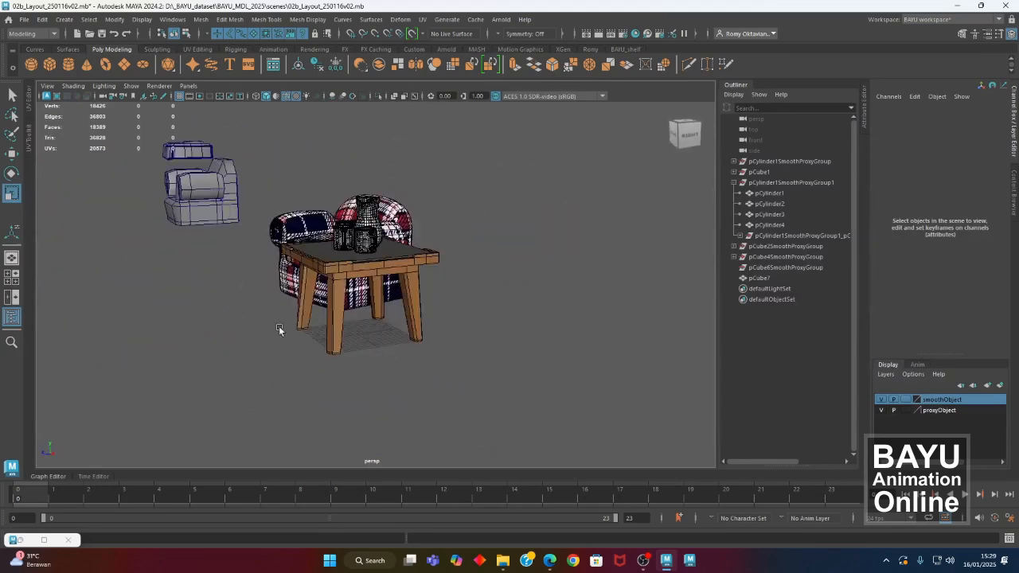
Hide the proxyObject display layer and frame the textured armchair and table from the front.
left_click(881, 410)
left_click_drag(402, 382, 339, 346, "alt")
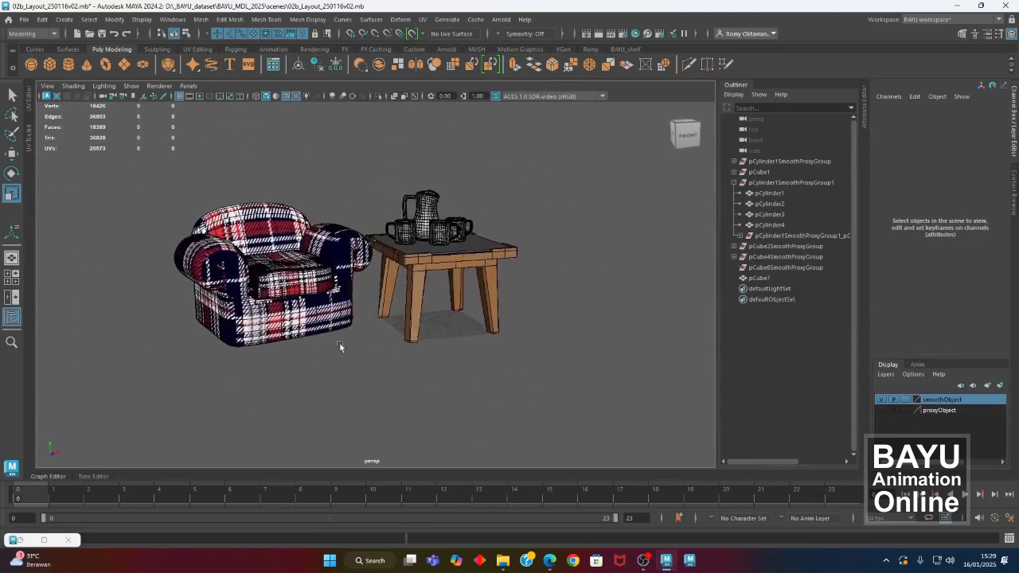
right_click_drag(339, 346, 459, 365, "alt")
left_click_drag(459, 364, 404, 372, "alt")
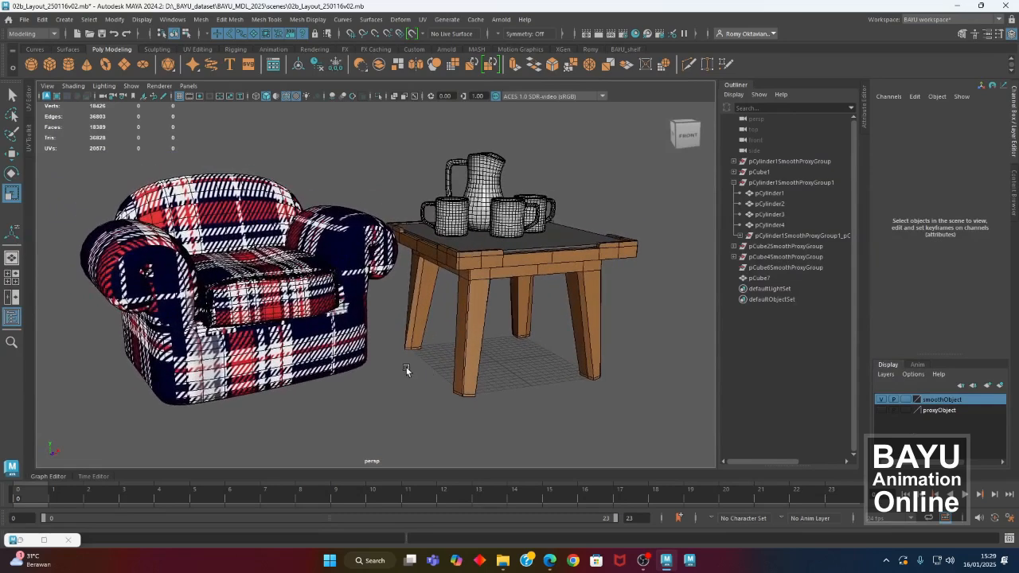